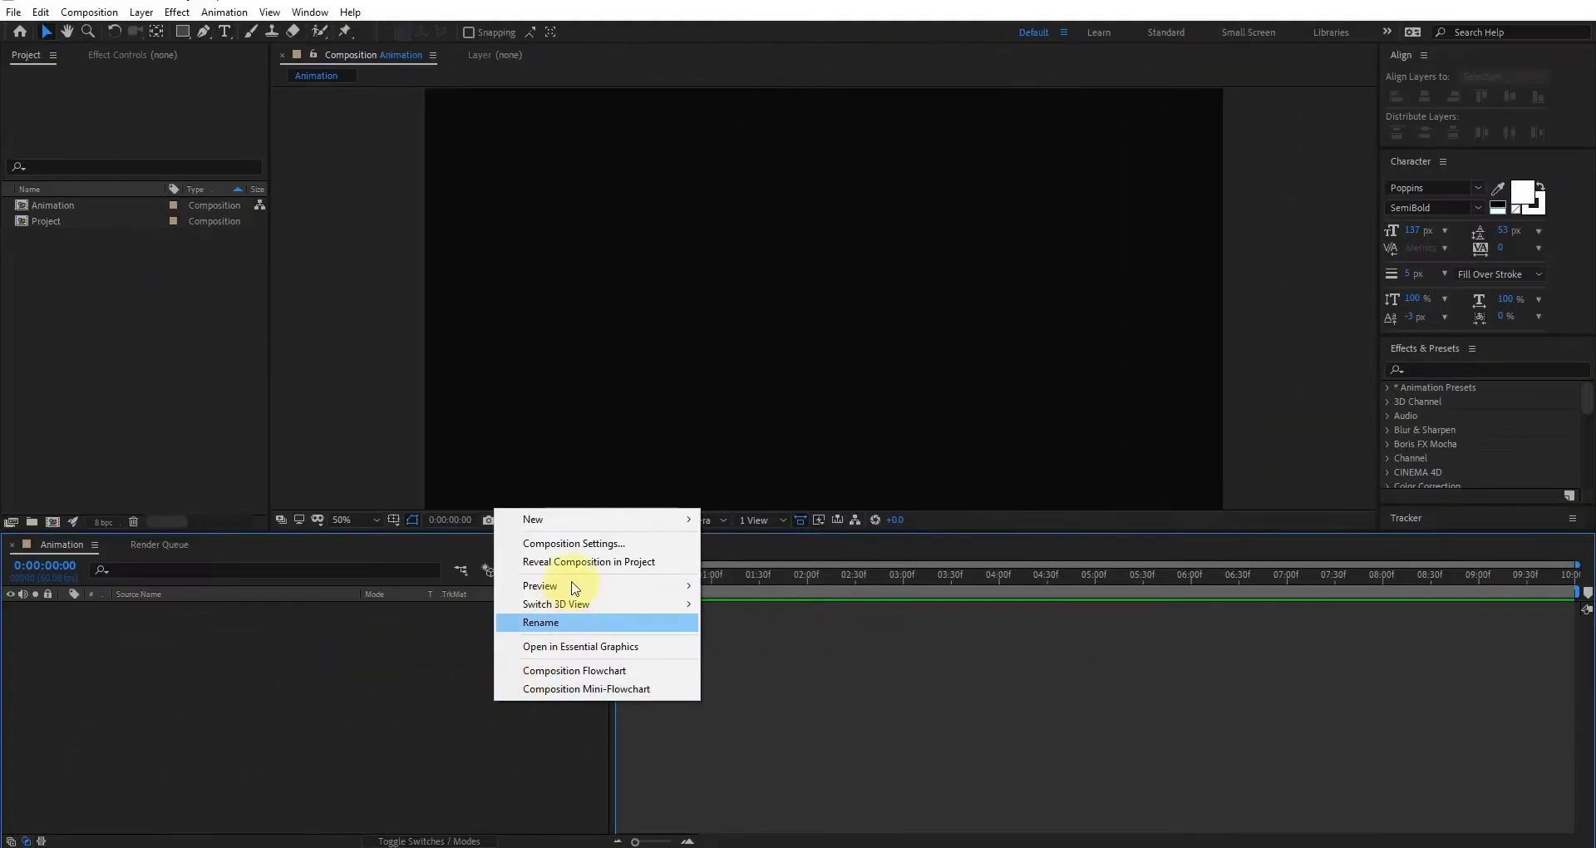
Review the Animation composition settings: 1920×1020 px, 60 fps, 10-second duration
{"action": "left_click", "coordinate": [581, 544]}
{"action": "left_click", "coordinate": [980, 397]}
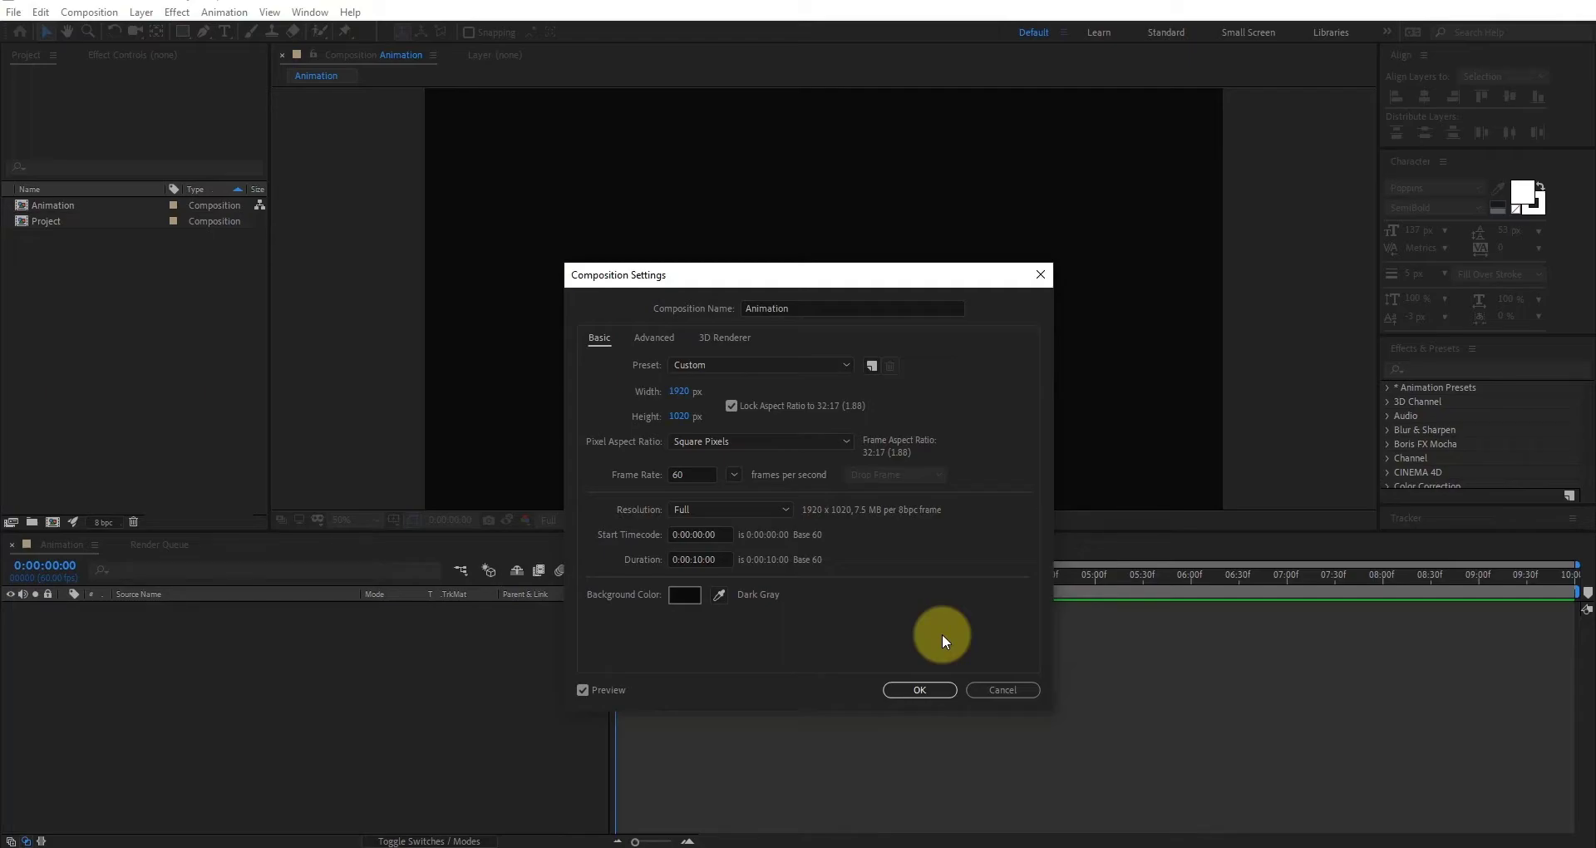
Keep the composition settings and create a text layer reading 'Minimal Animation'
{"action": "left_click", "coordinate": [921, 690]}
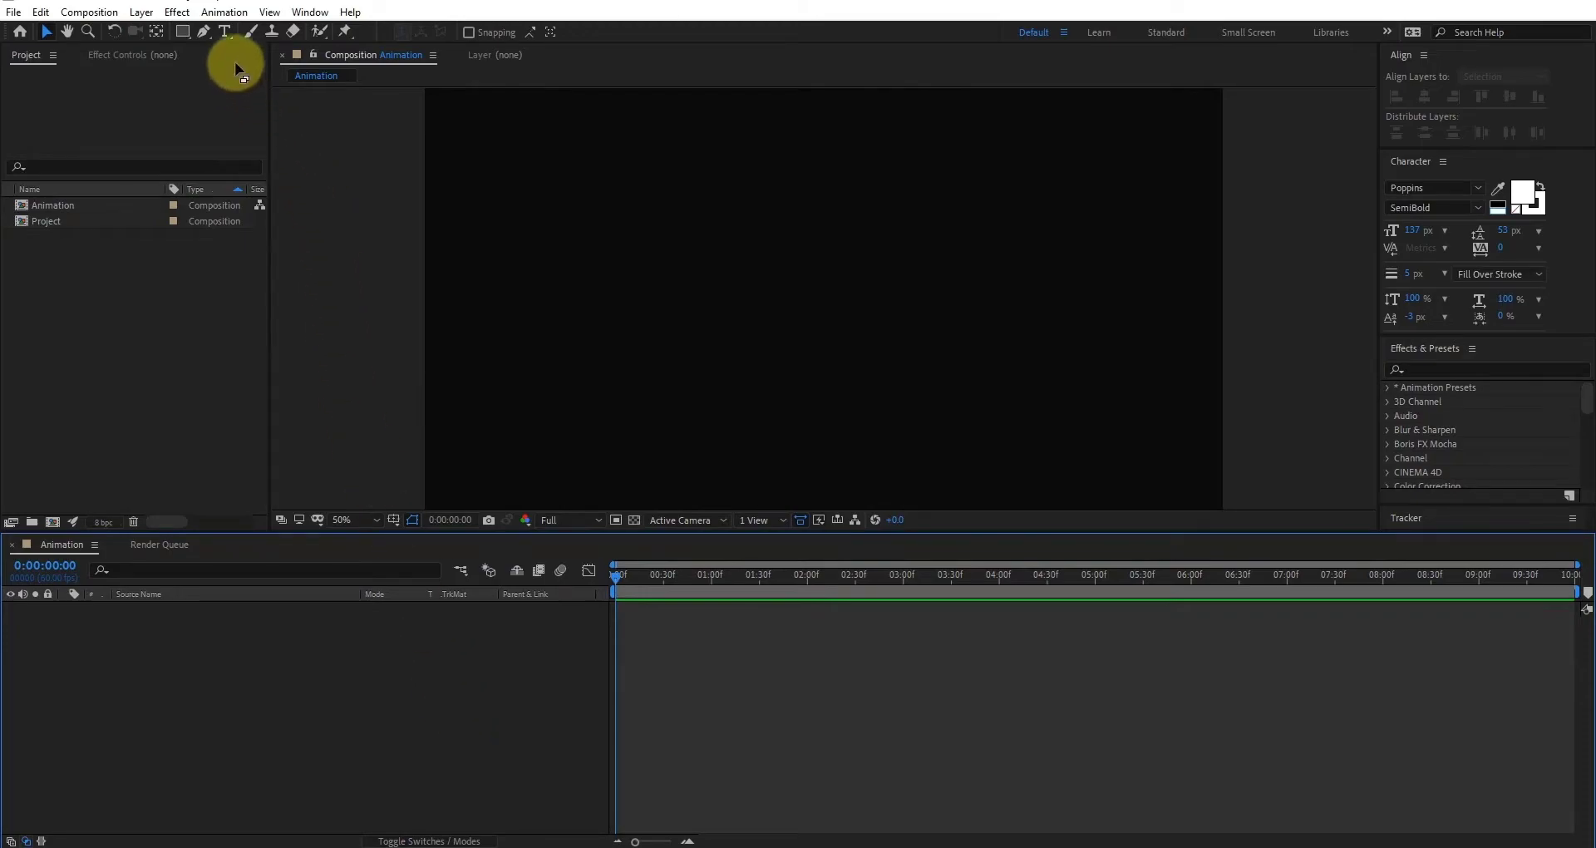
{"action": "left_click", "coordinate": [223, 31]}
{"action": "left_click", "coordinate": [685, 293]}
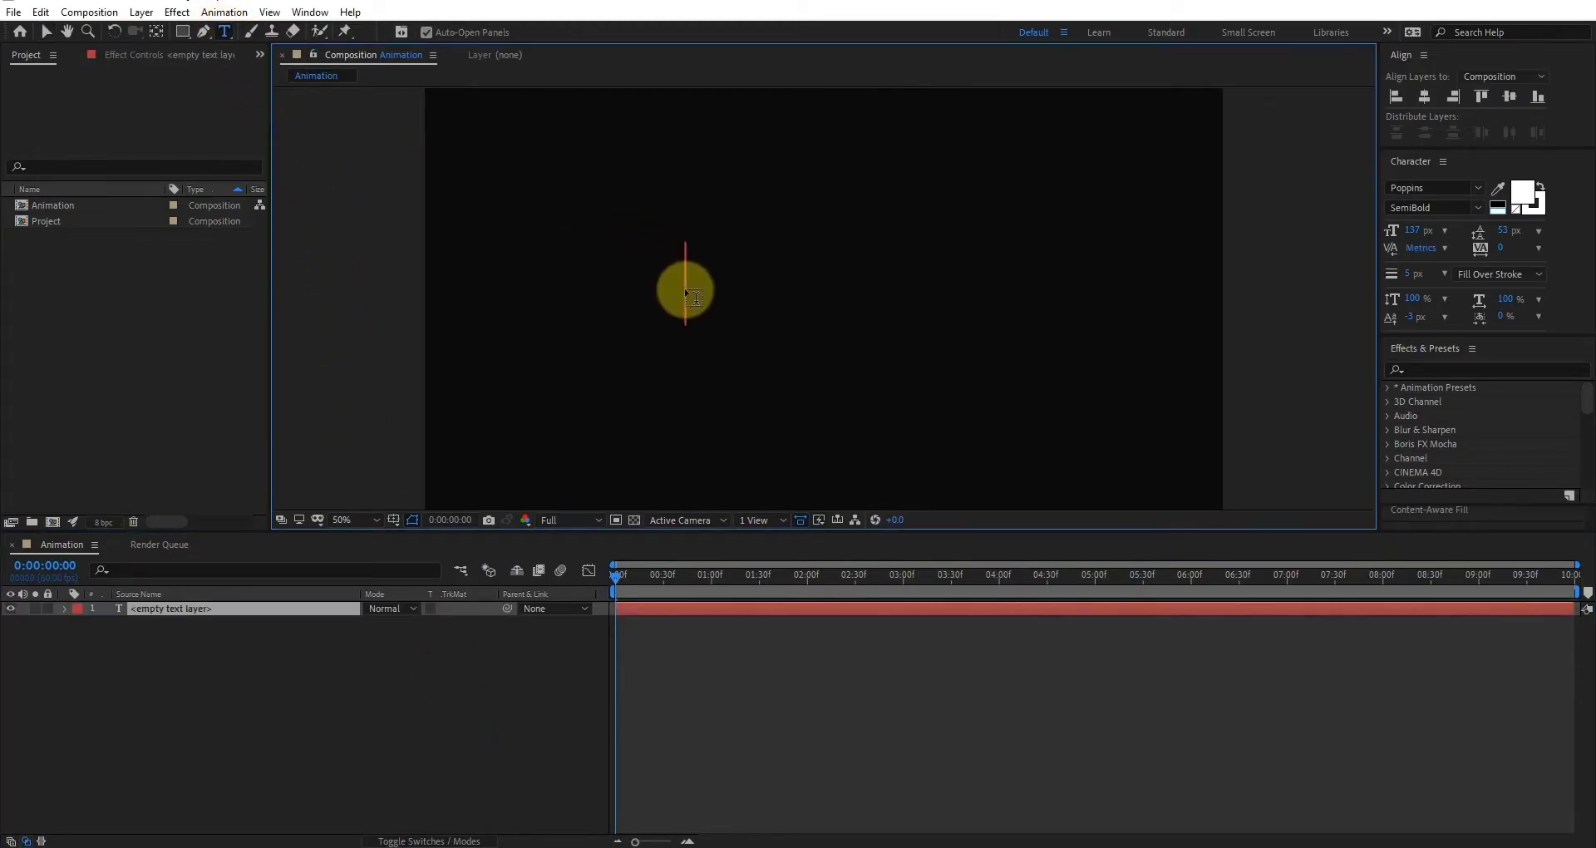
{"action": "type", "text": "Minima"}
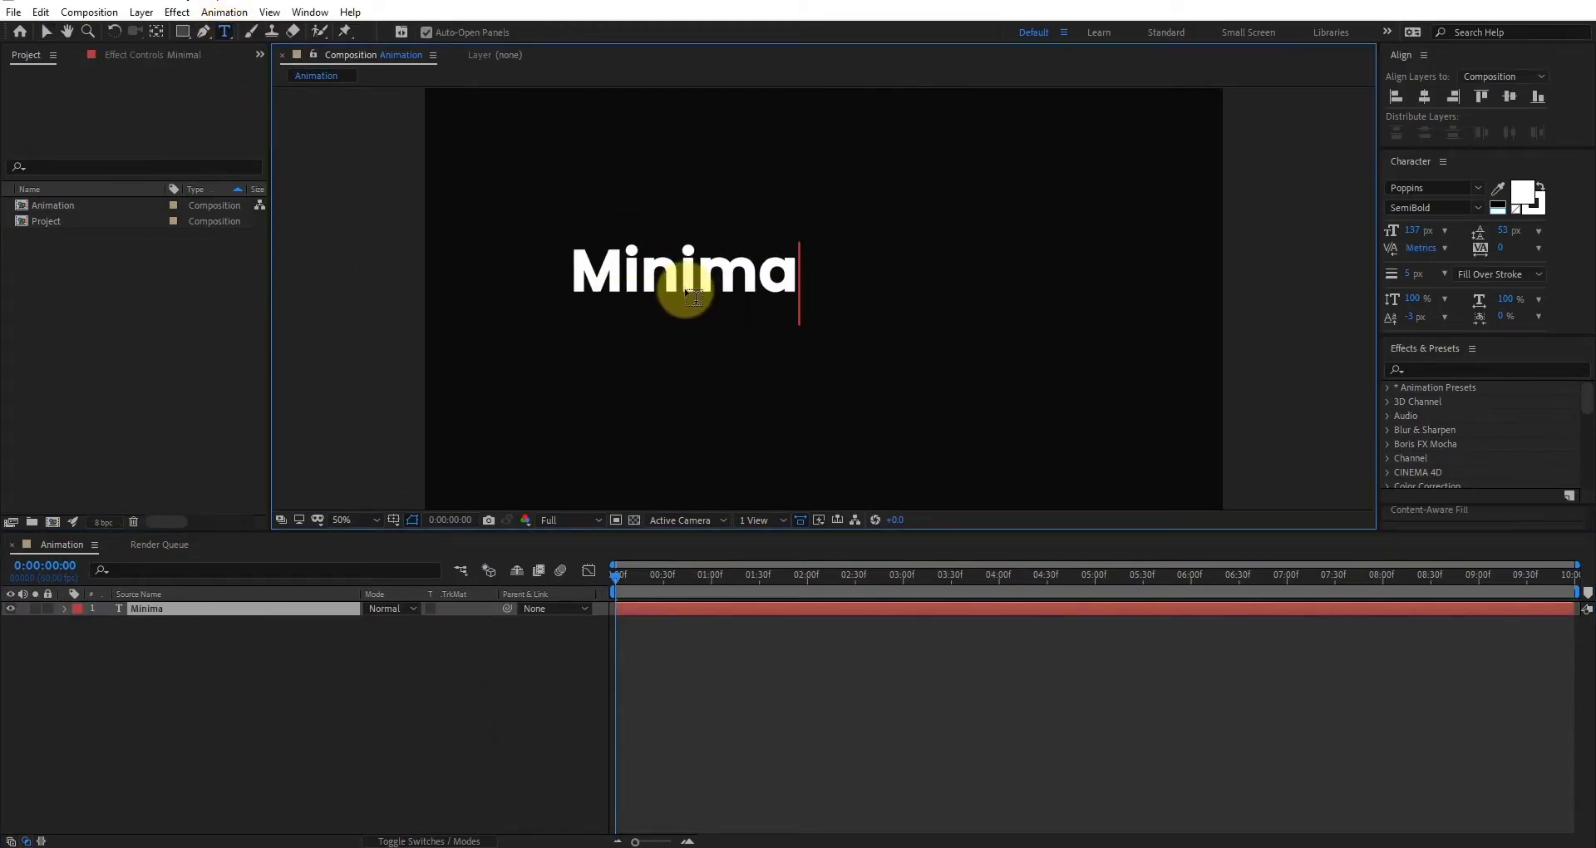
{"action": "type", "text": "l Animation"}
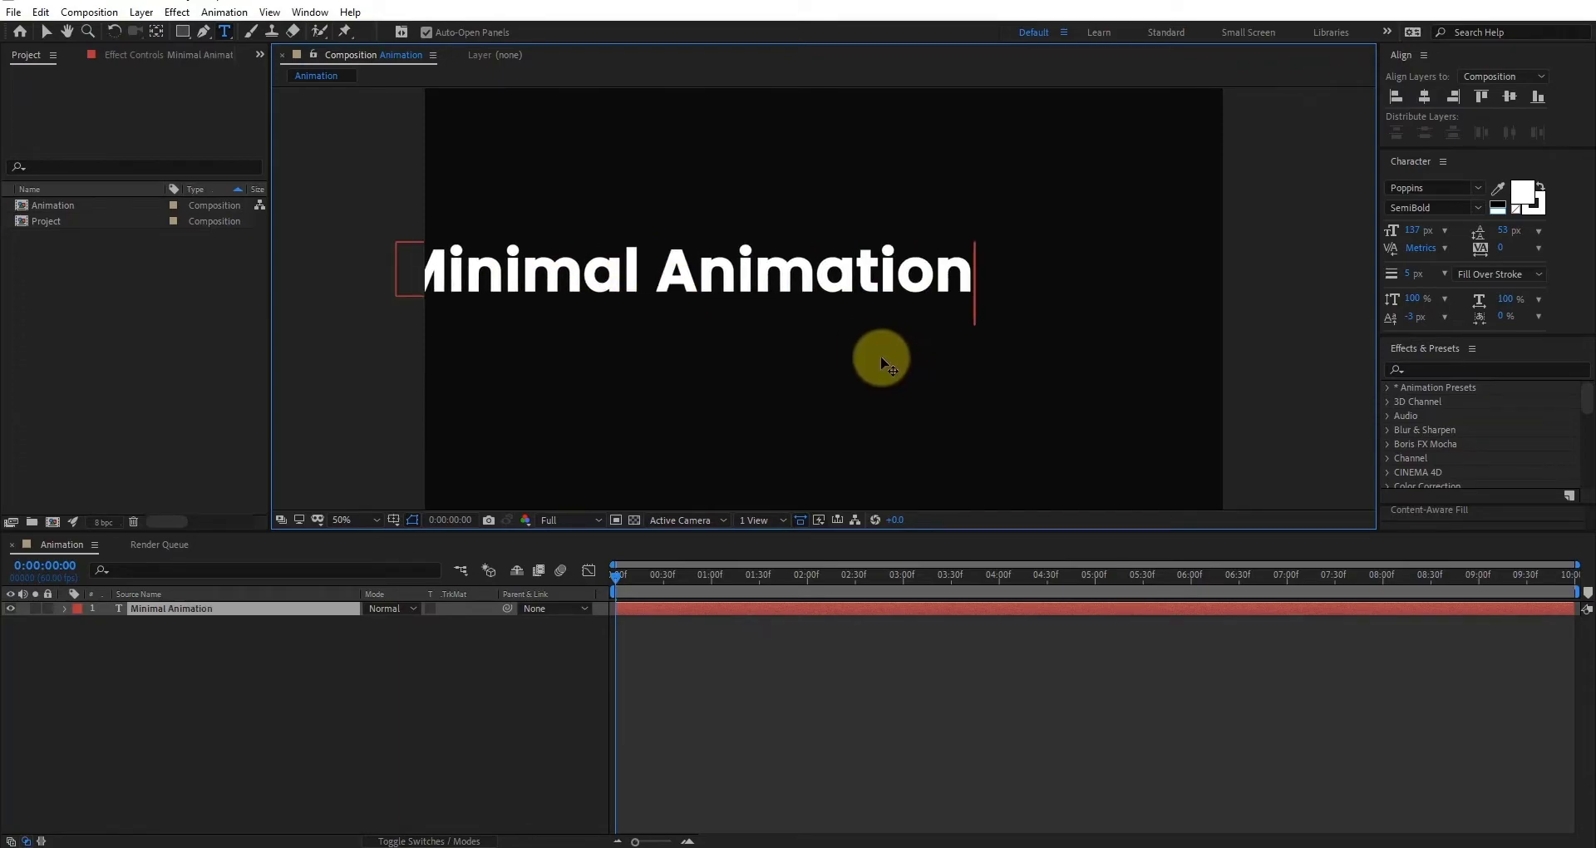
Centre the Minimal Animation text horizontally and vertically in the composition
{"action": "left_click", "coordinate": [47, 32]}
{"action": "left_click_drag", "start_coordinate": [796, 265], "coordinate": [883, 295]}
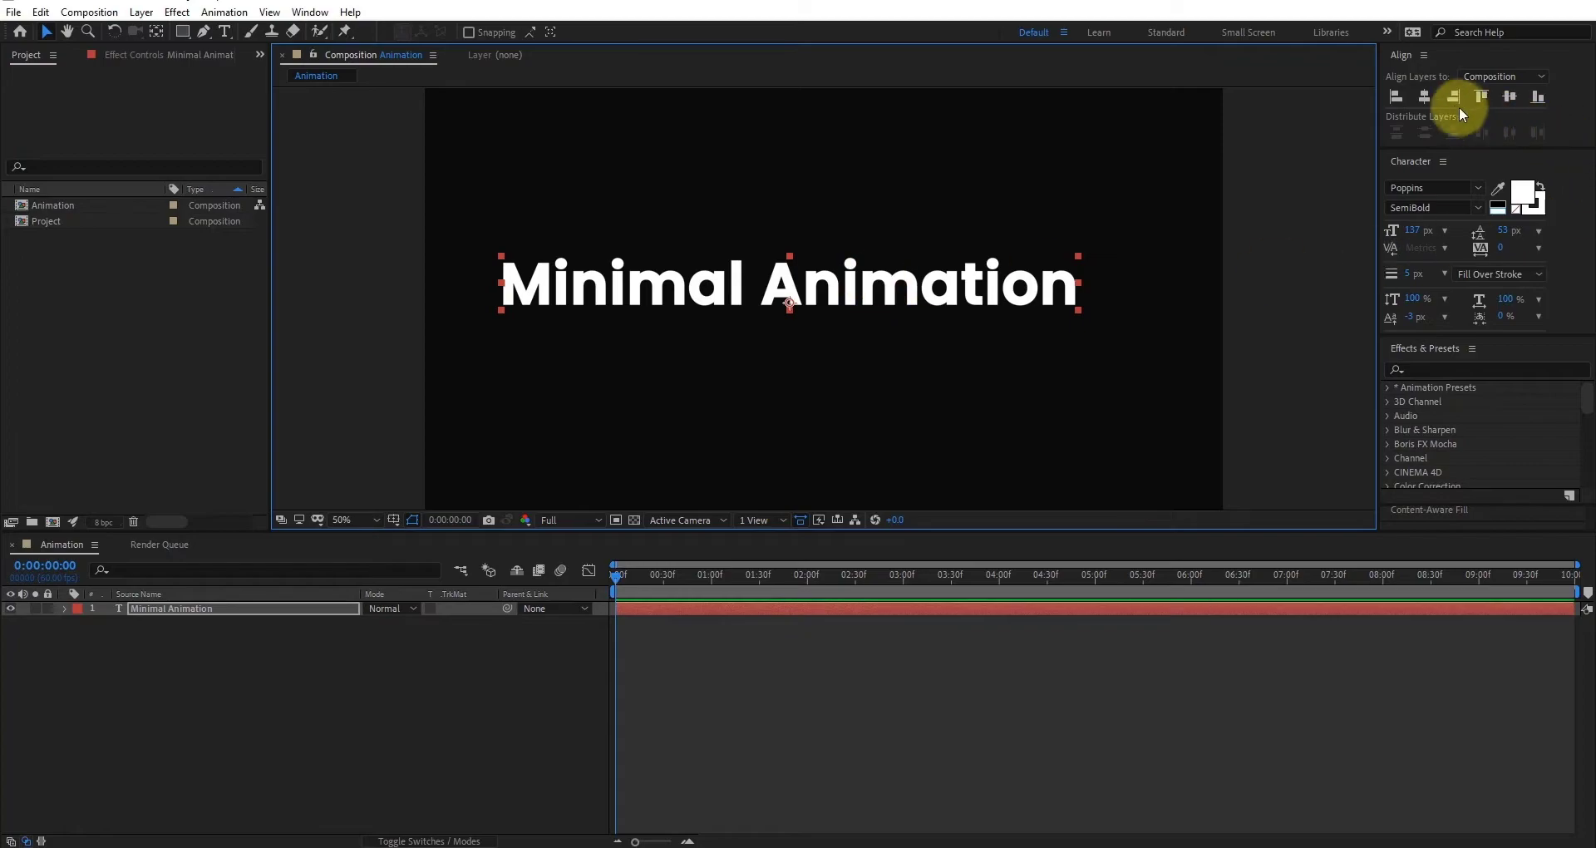
{"action": "left_click", "coordinate": [1424, 96]}
{"action": "left_click", "coordinate": [1510, 98]}
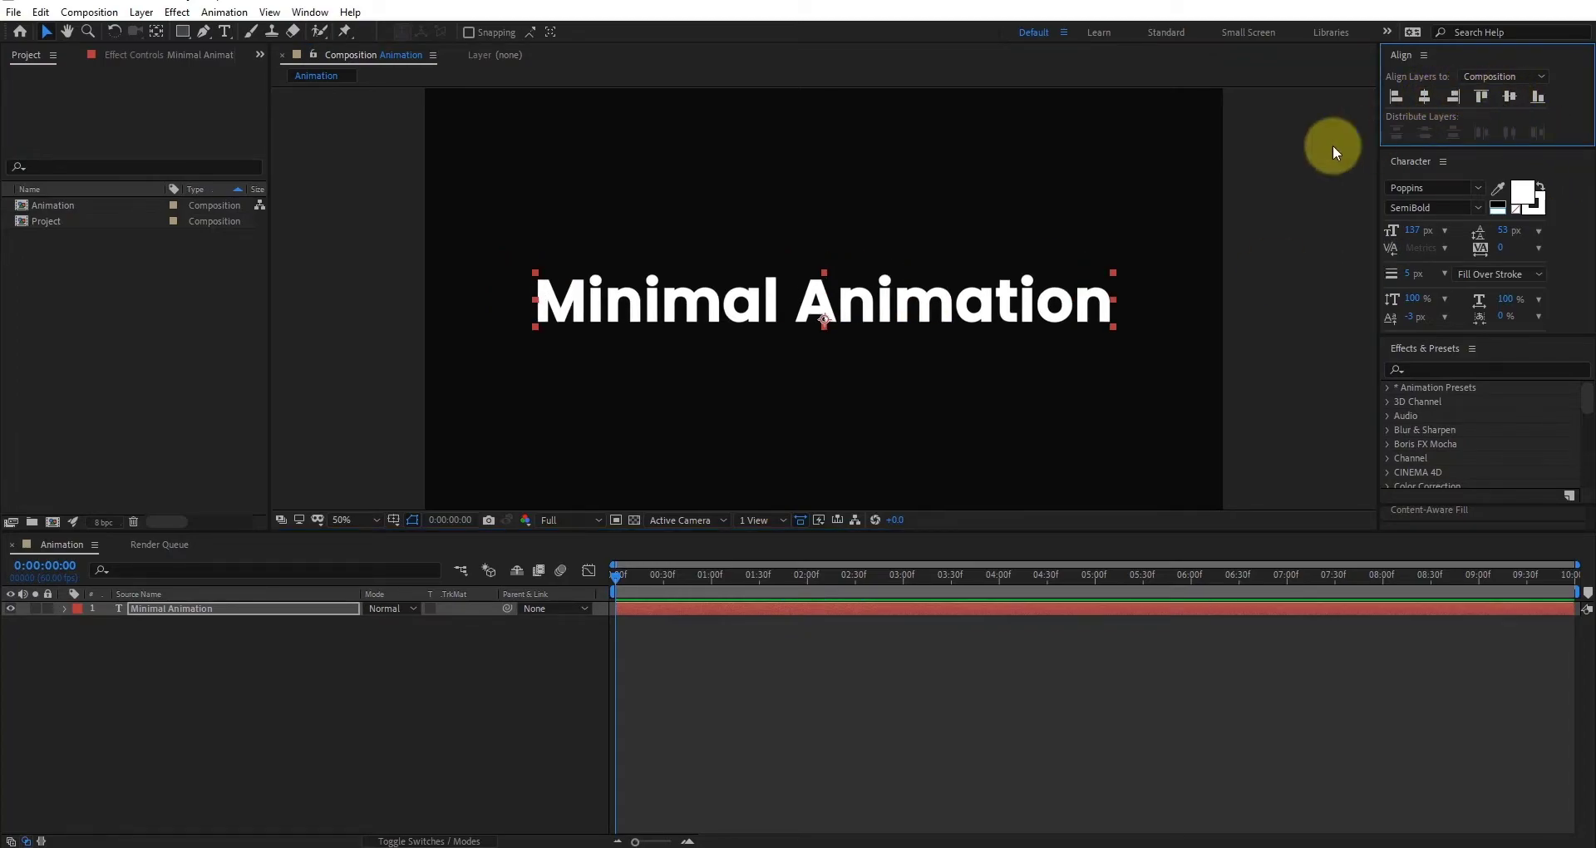
{"action": "left_click", "coordinate": [879, 337]}
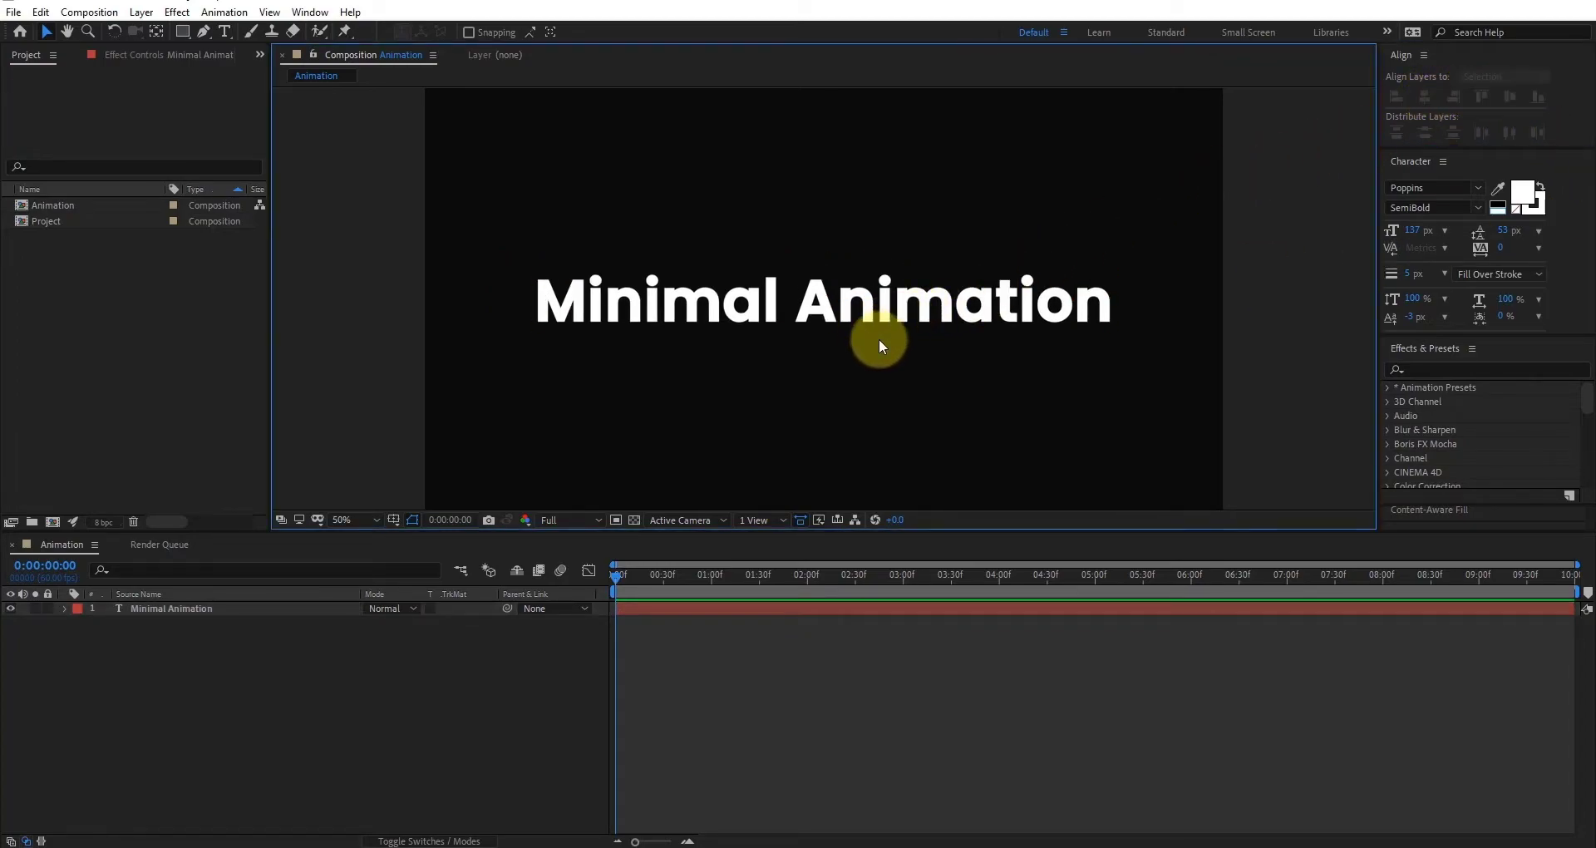
Add a Position text animator to the Minimal Animation layer
{"action": "left_click", "coordinate": [170, 615]}
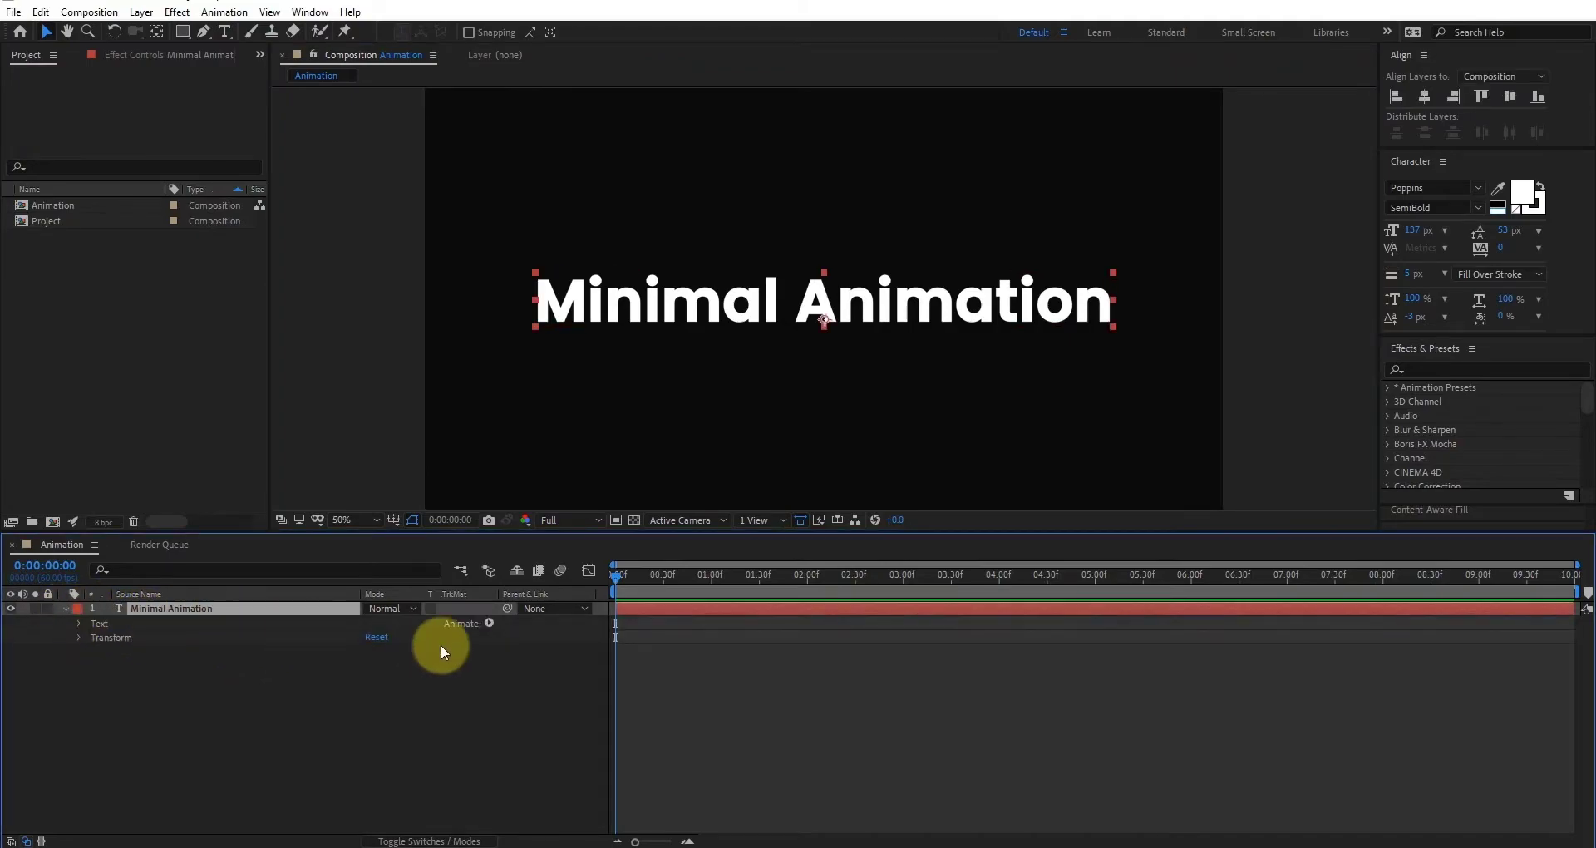
{"action": "left_click", "coordinate": [487, 622]}
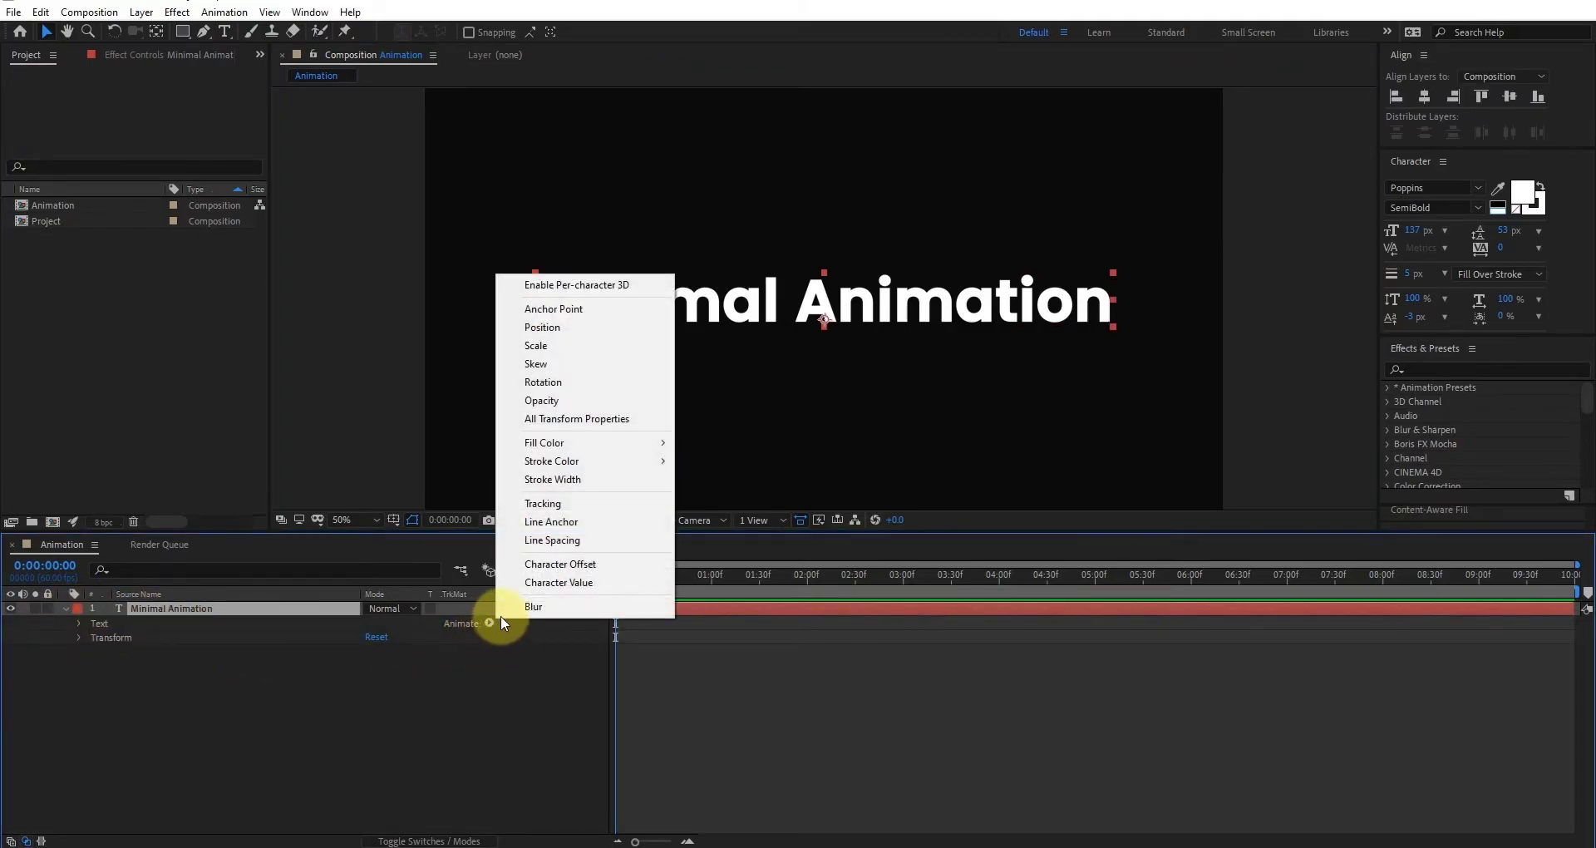
{"action": "left_click", "coordinate": [570, 327]}
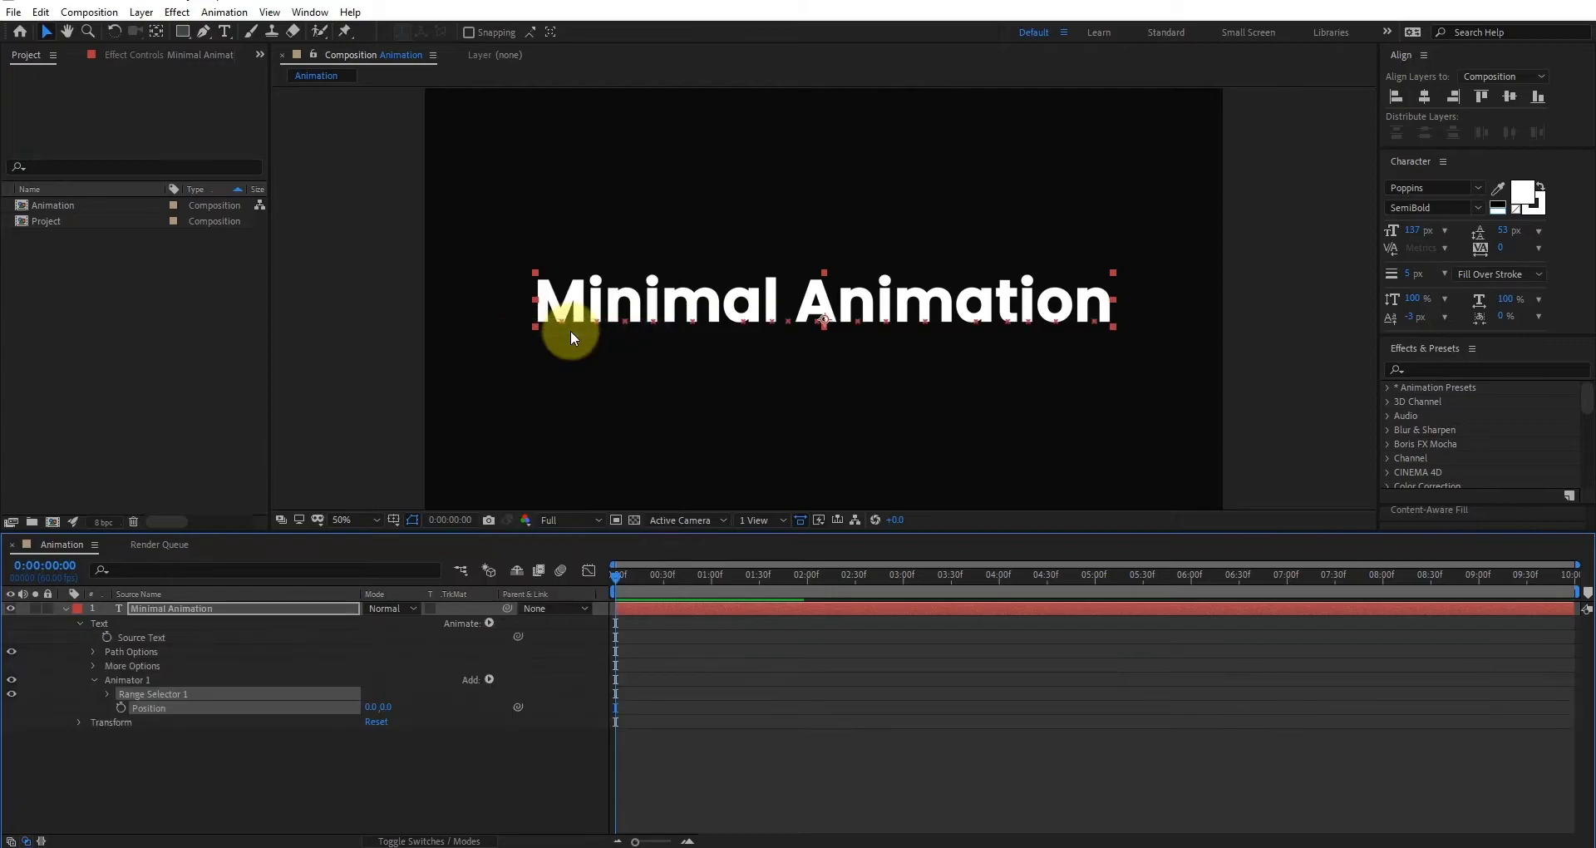
Add Opacity and Tracking properties to Animator 1
{"action": "left_click", "coordinate": [231, 679]}
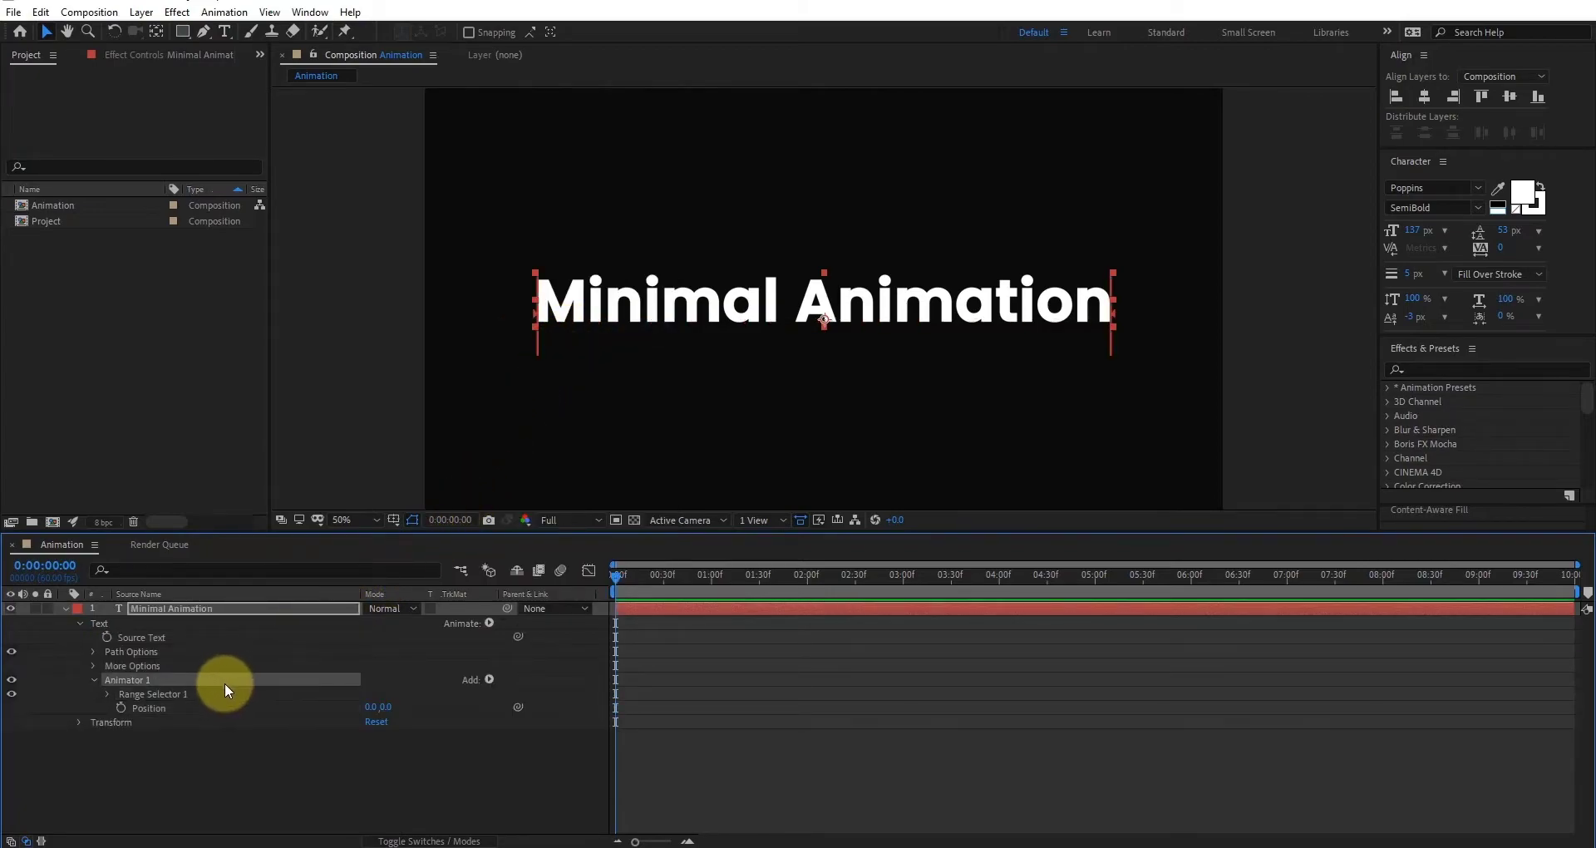
{"action": "left_click", "coordinate": [489, 679]}
{"action": "mouse_move", "coordinate": [494, 684]}
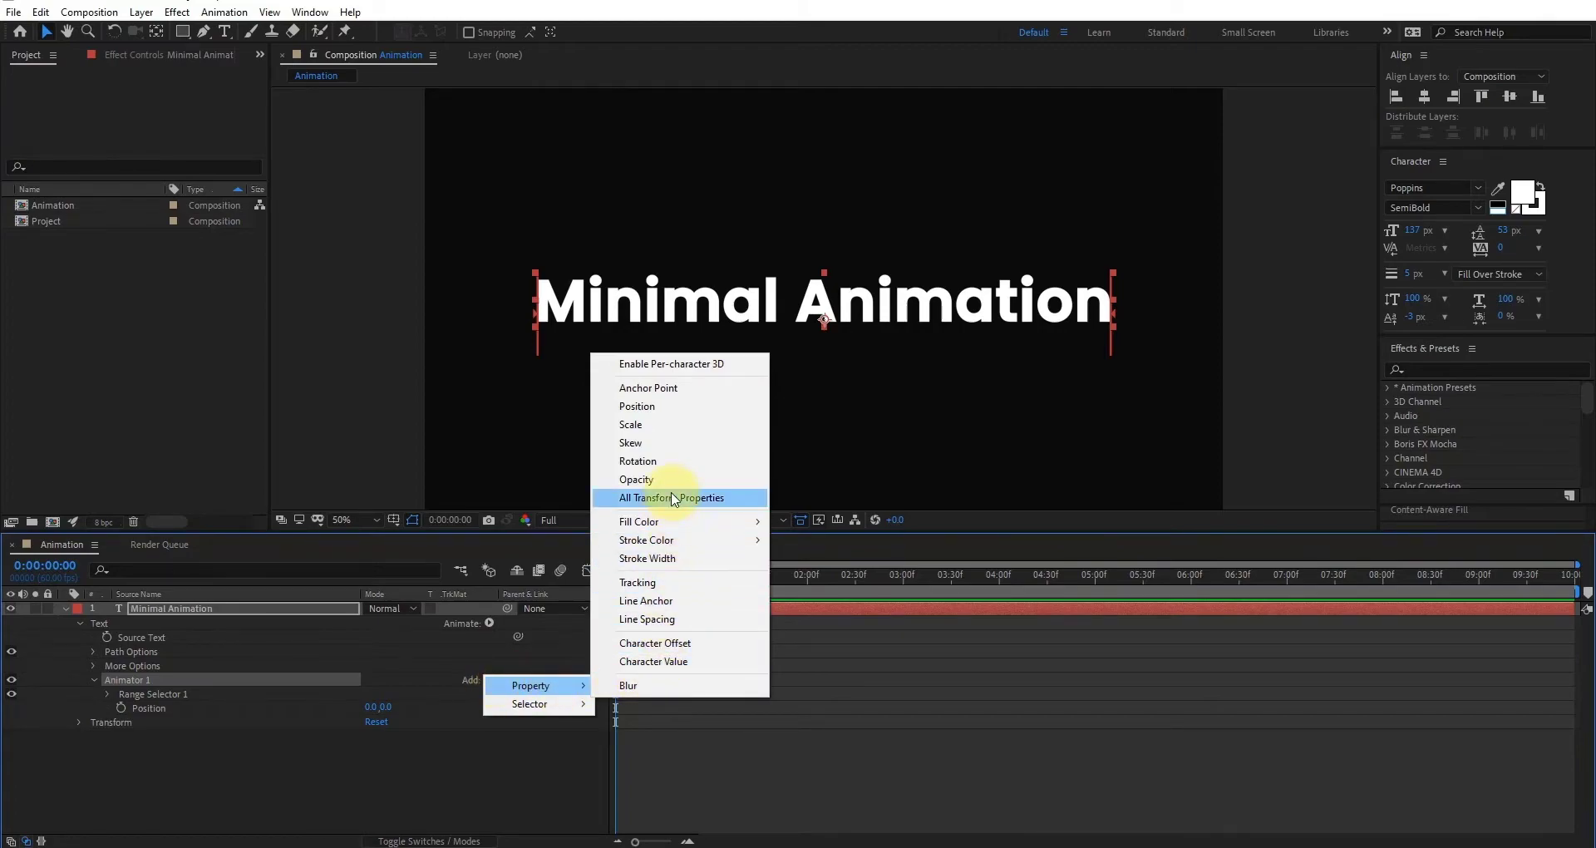
{"action": "left_click", "coordinate": [673, 484]}
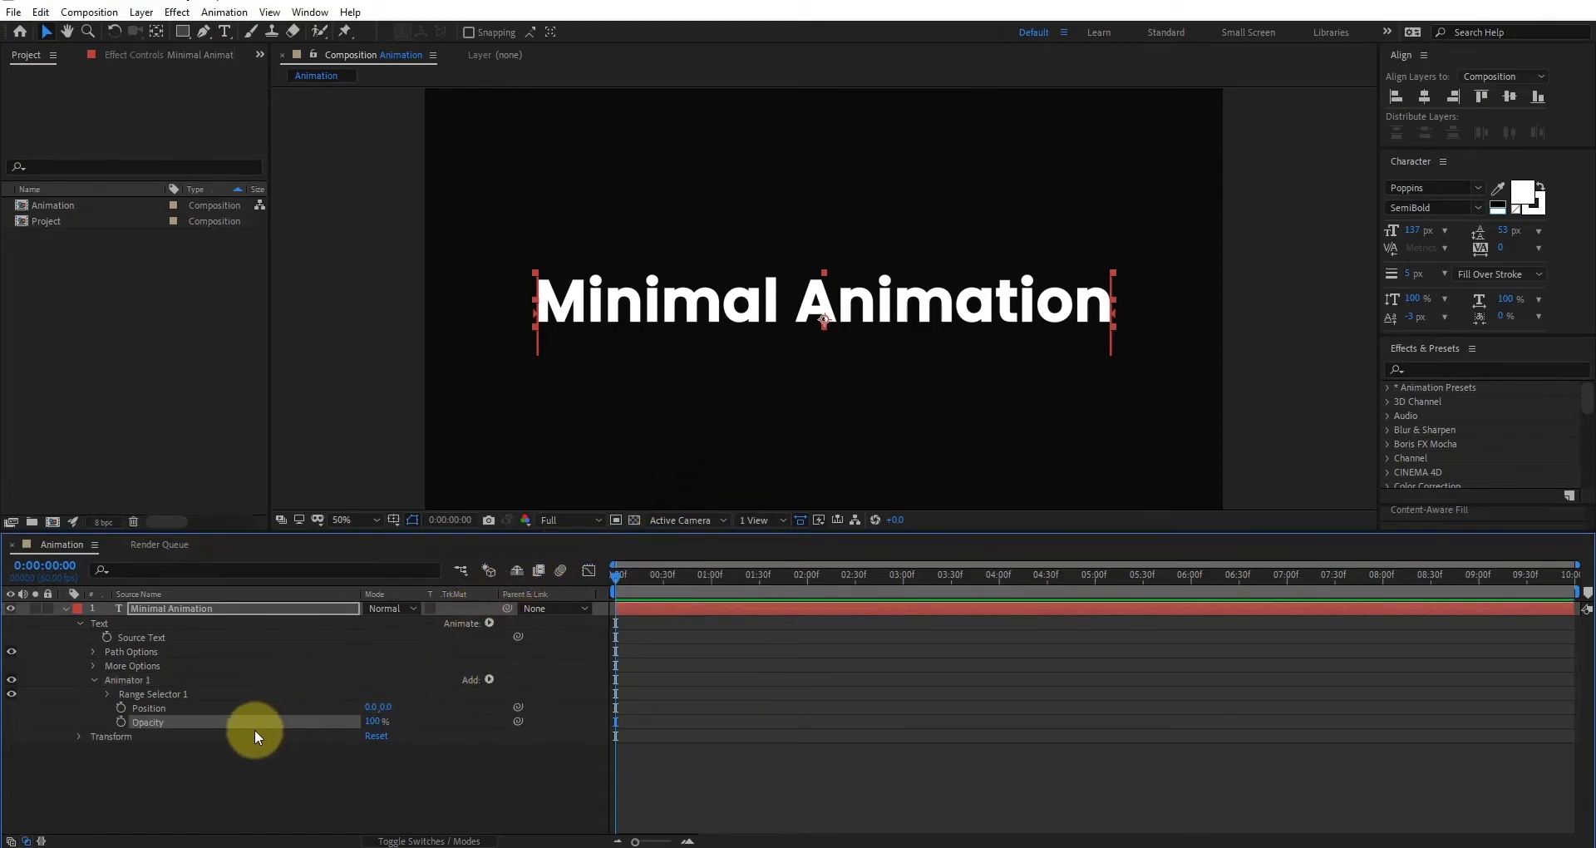
{"action": "left_click", "coordinate": [489, 679]}
{"action": "mouse_move", "coordinate": [498, 685]}
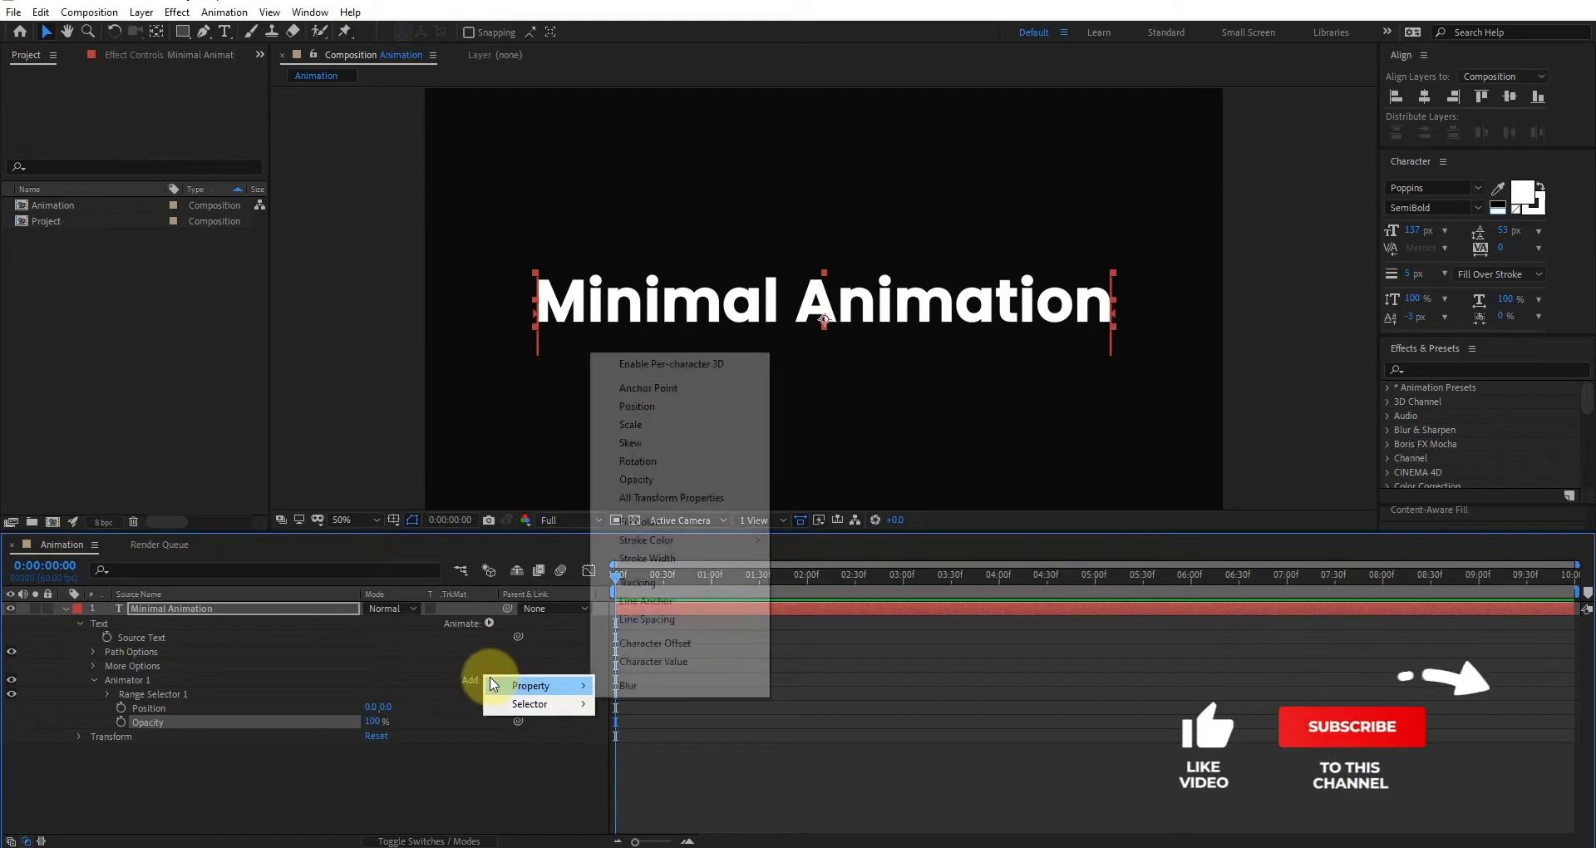
{"action": "left_click", "coordinate": [666, 588]}
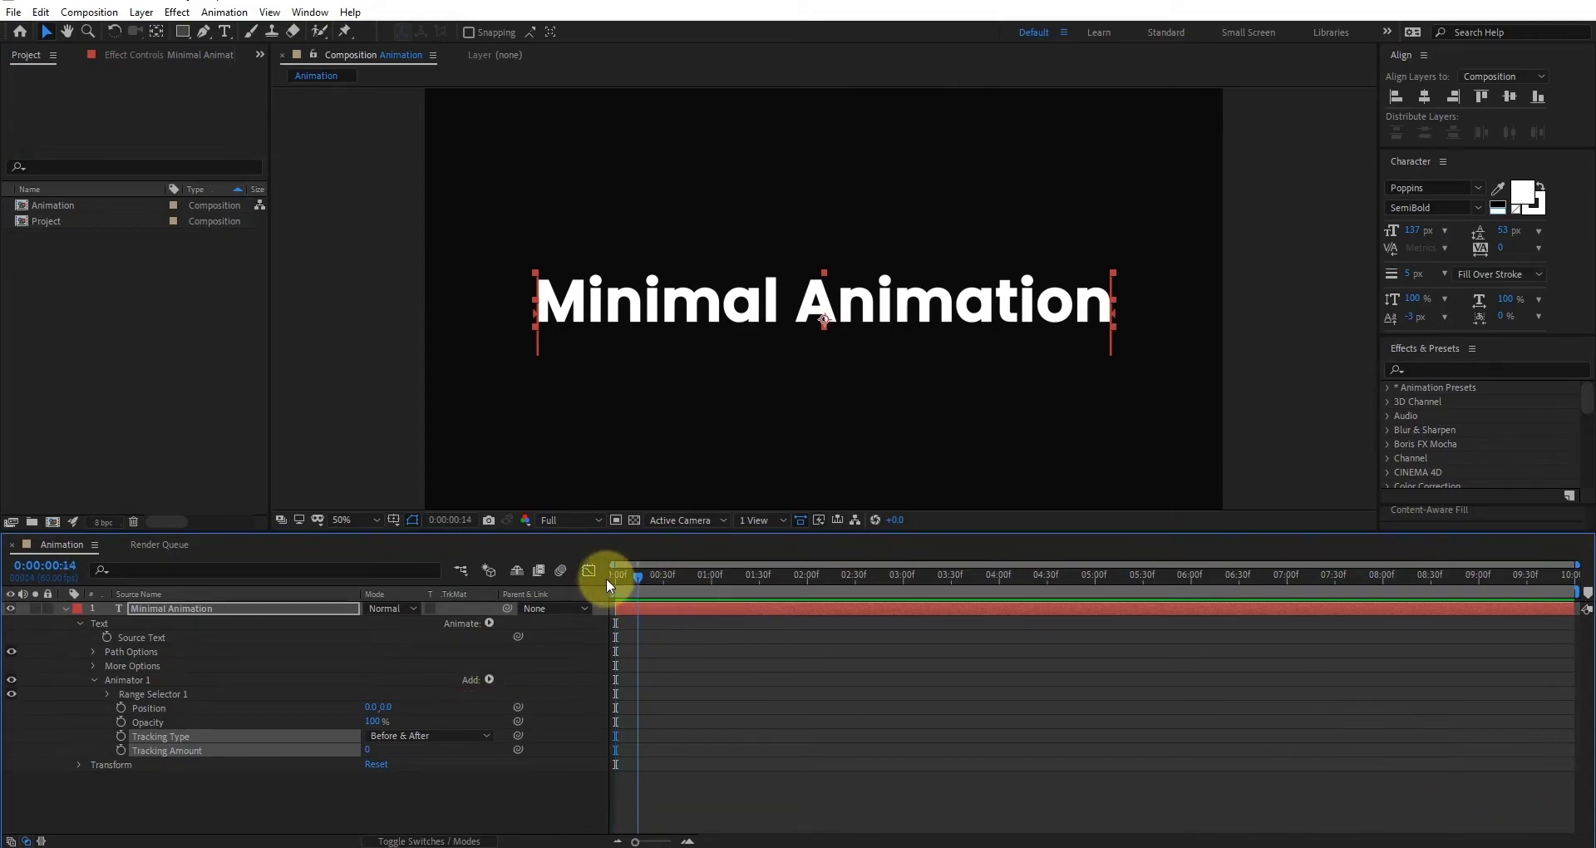
Set Animator 1's Tracking Amount to 90 and its Position to 0,572
{"action": "left_click", "coordinate": [371, 750]}
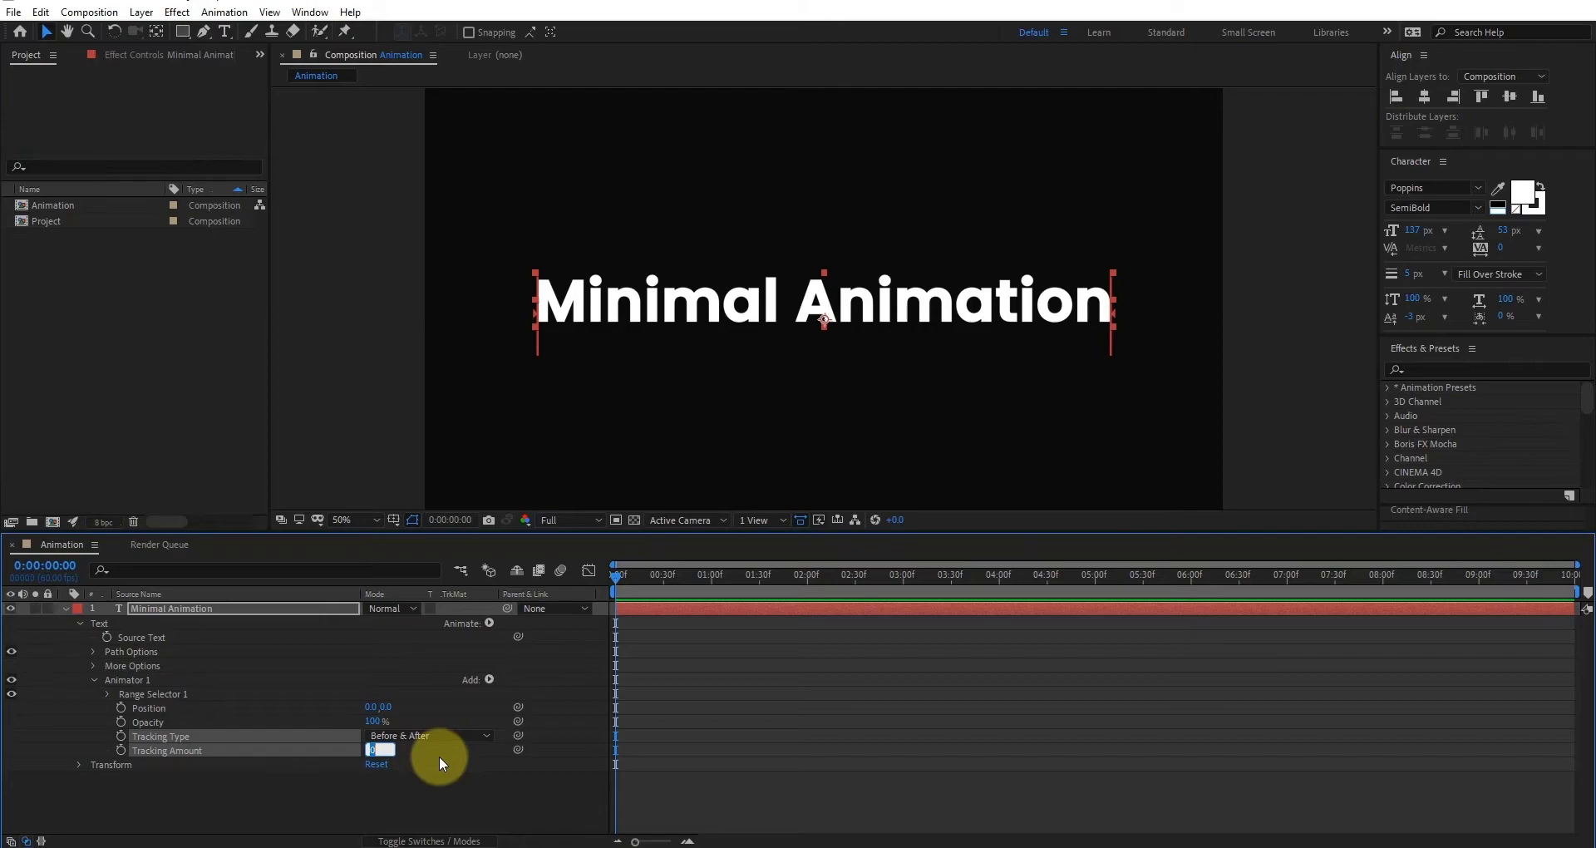
{"action": "type", "text": "150"}
{"action": "key", "text": "Return"}
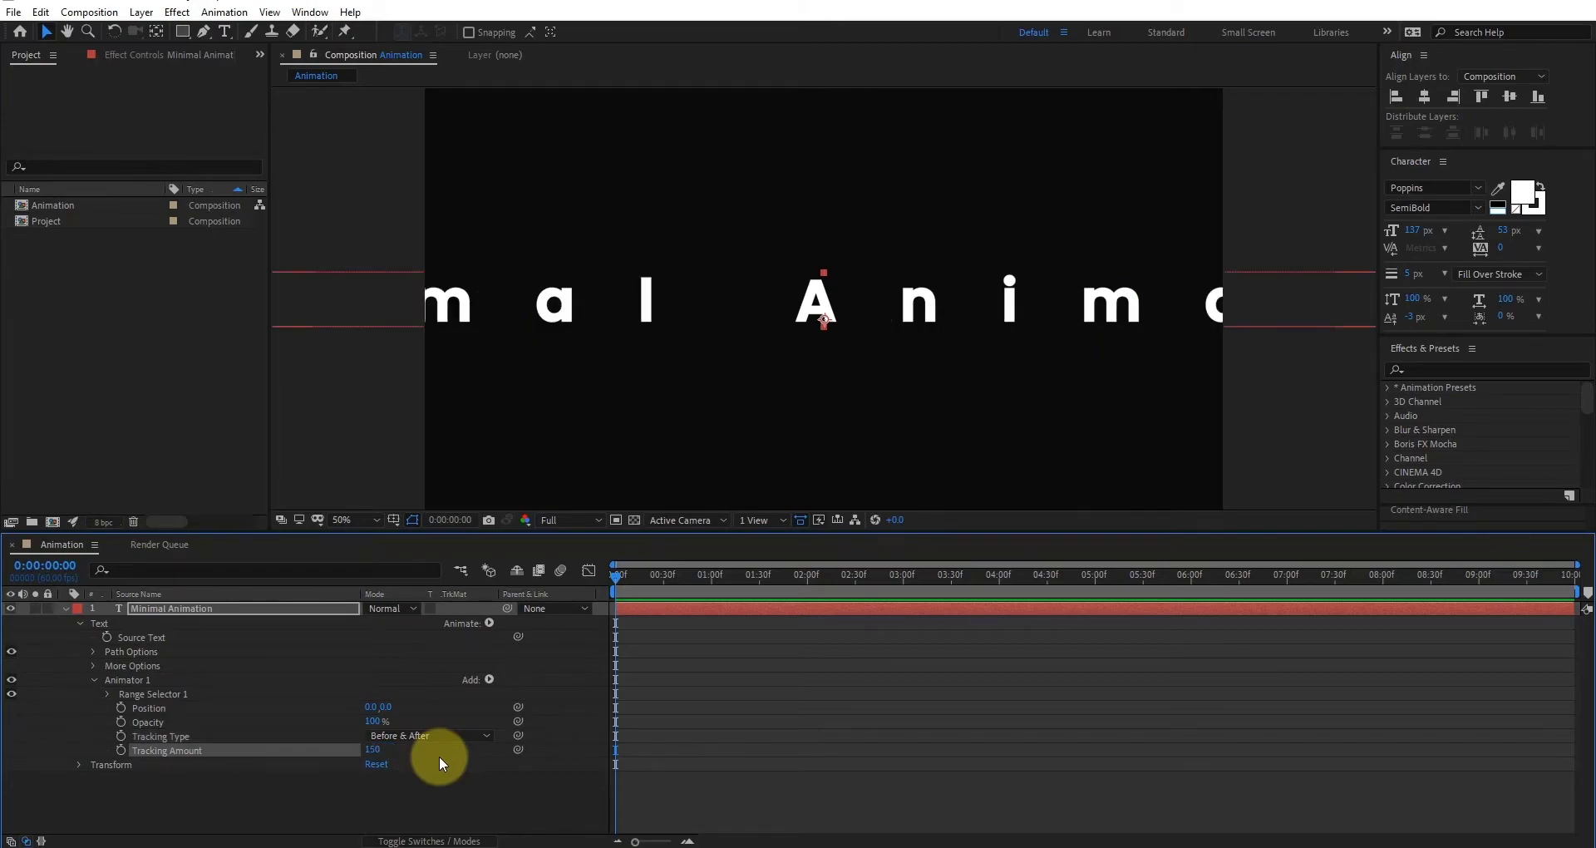
{"action": "key", "text": "F2"}
{"action": "left_click", "coordinate": [380, 749]}
{"action": "key", "text": "Return"}
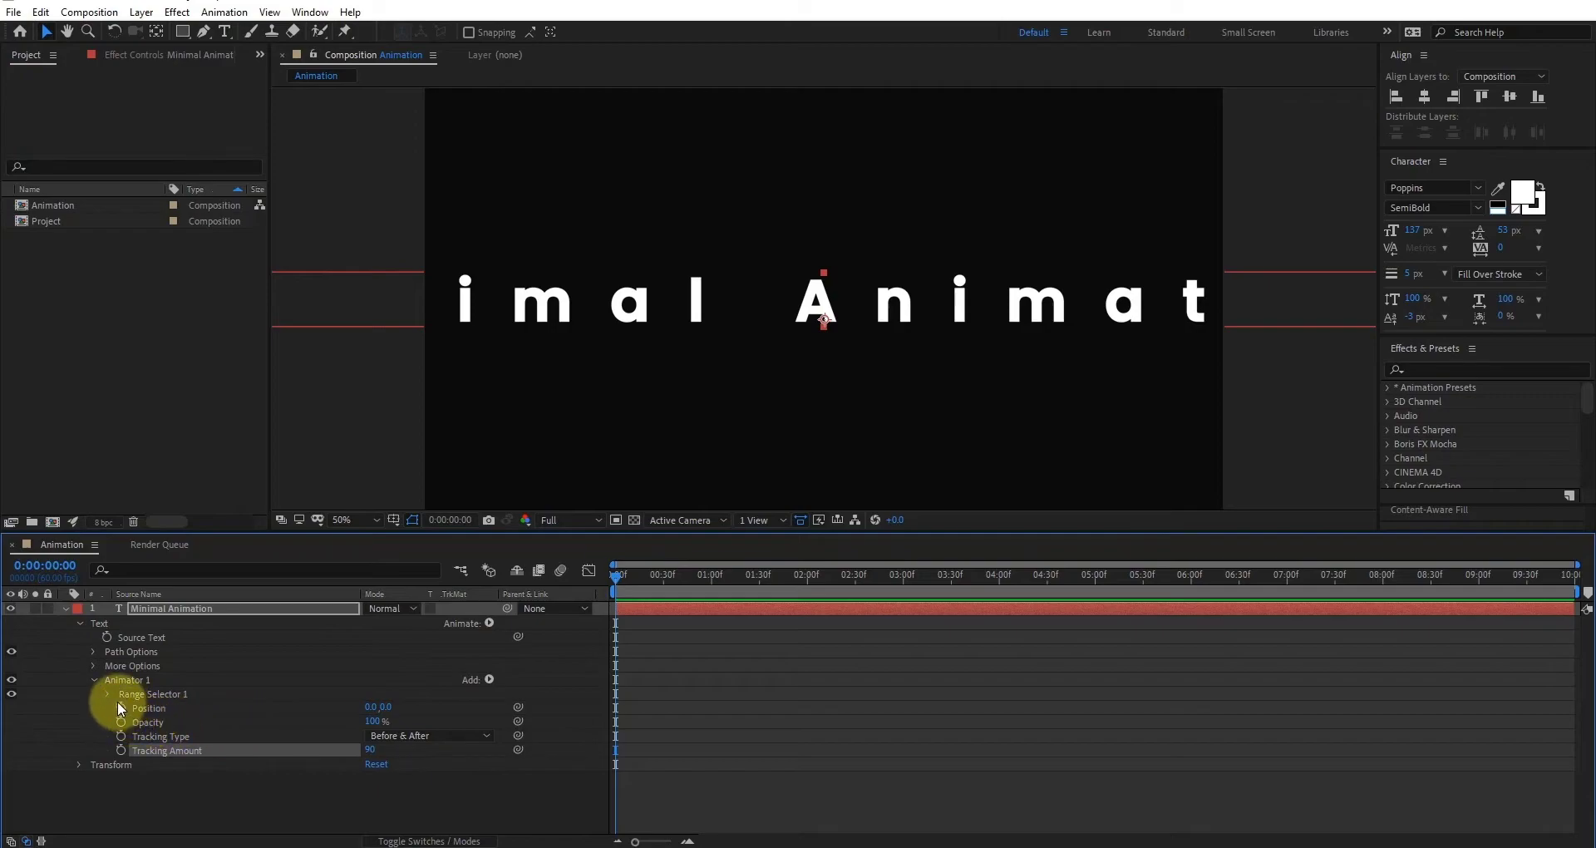
{"action": "left_click_drag", "start_coordinate": [385, 707], "coordinate": [769, 769]}
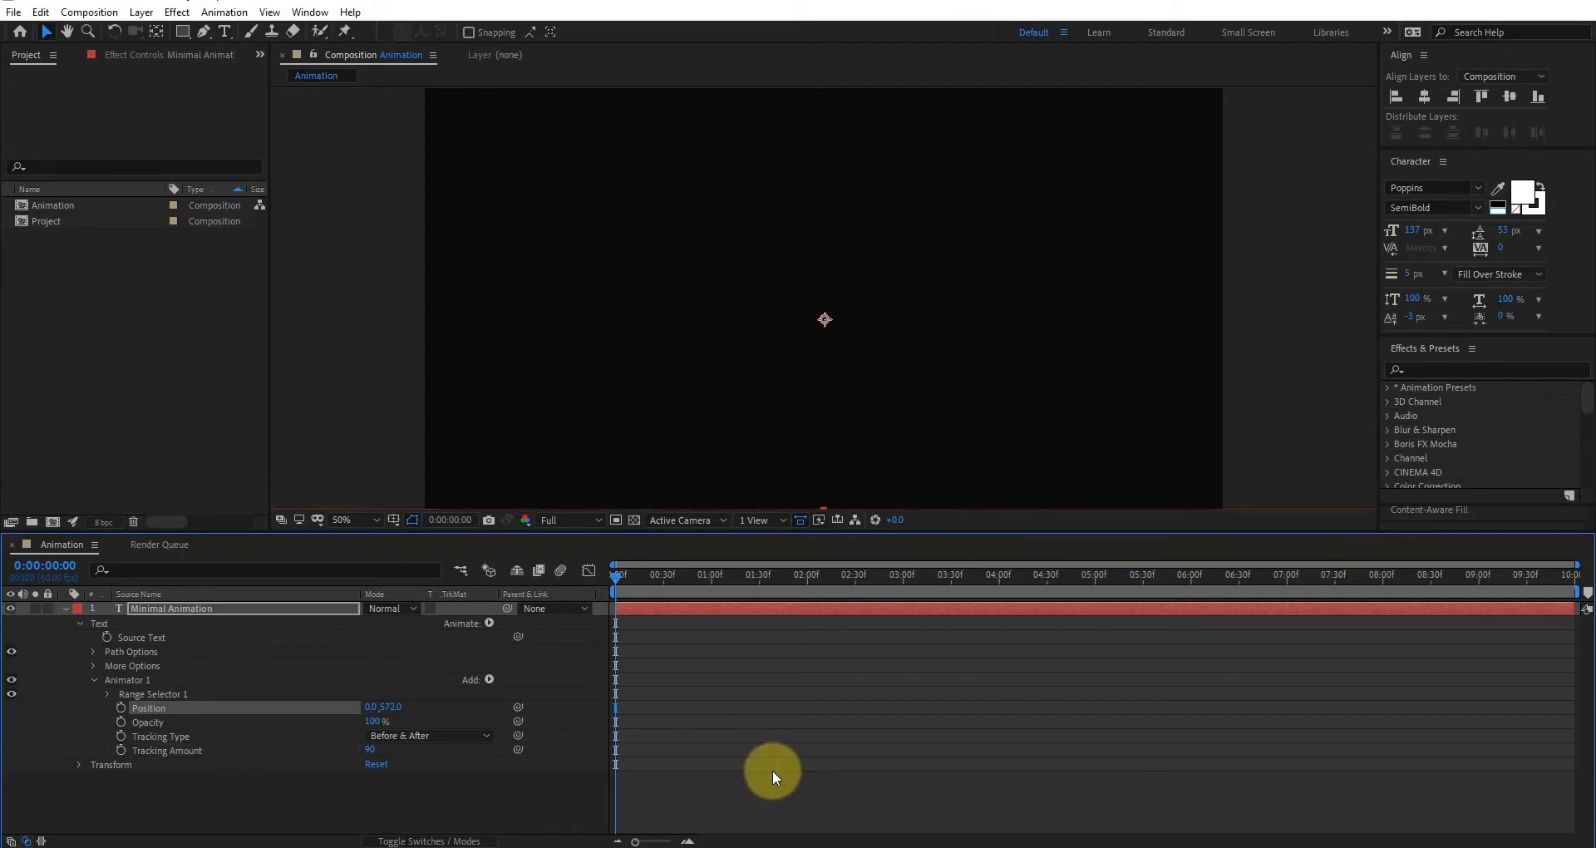
Expand Range Selector 1's Advanced options, keeping the Square shape
{"action": "left_click", "coordinate": [108, 694]}
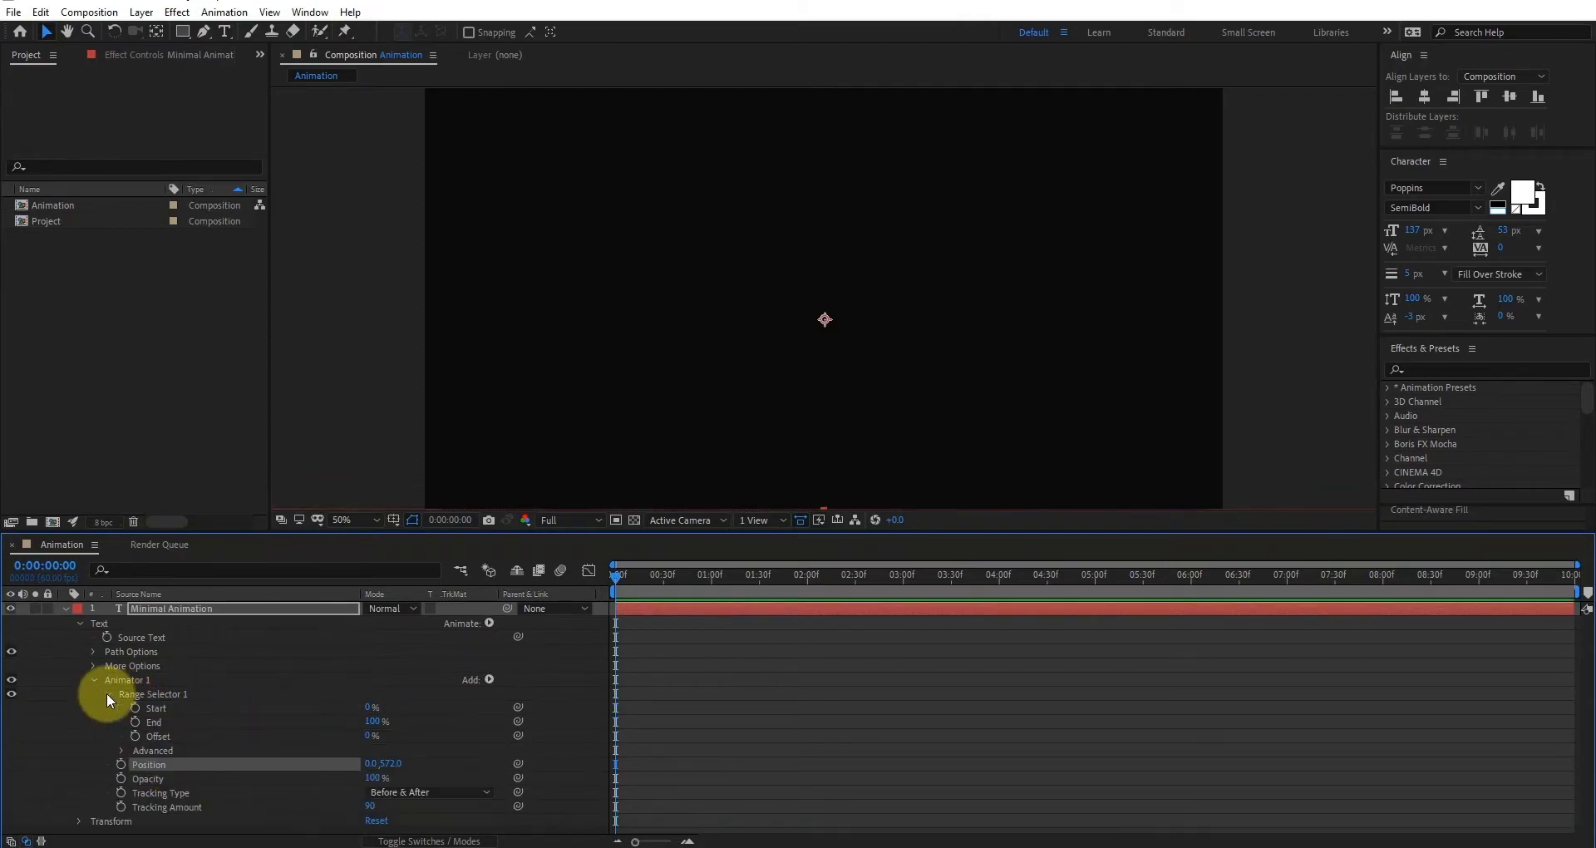
{"action": "left_click", "coordinate": [121, 750]}
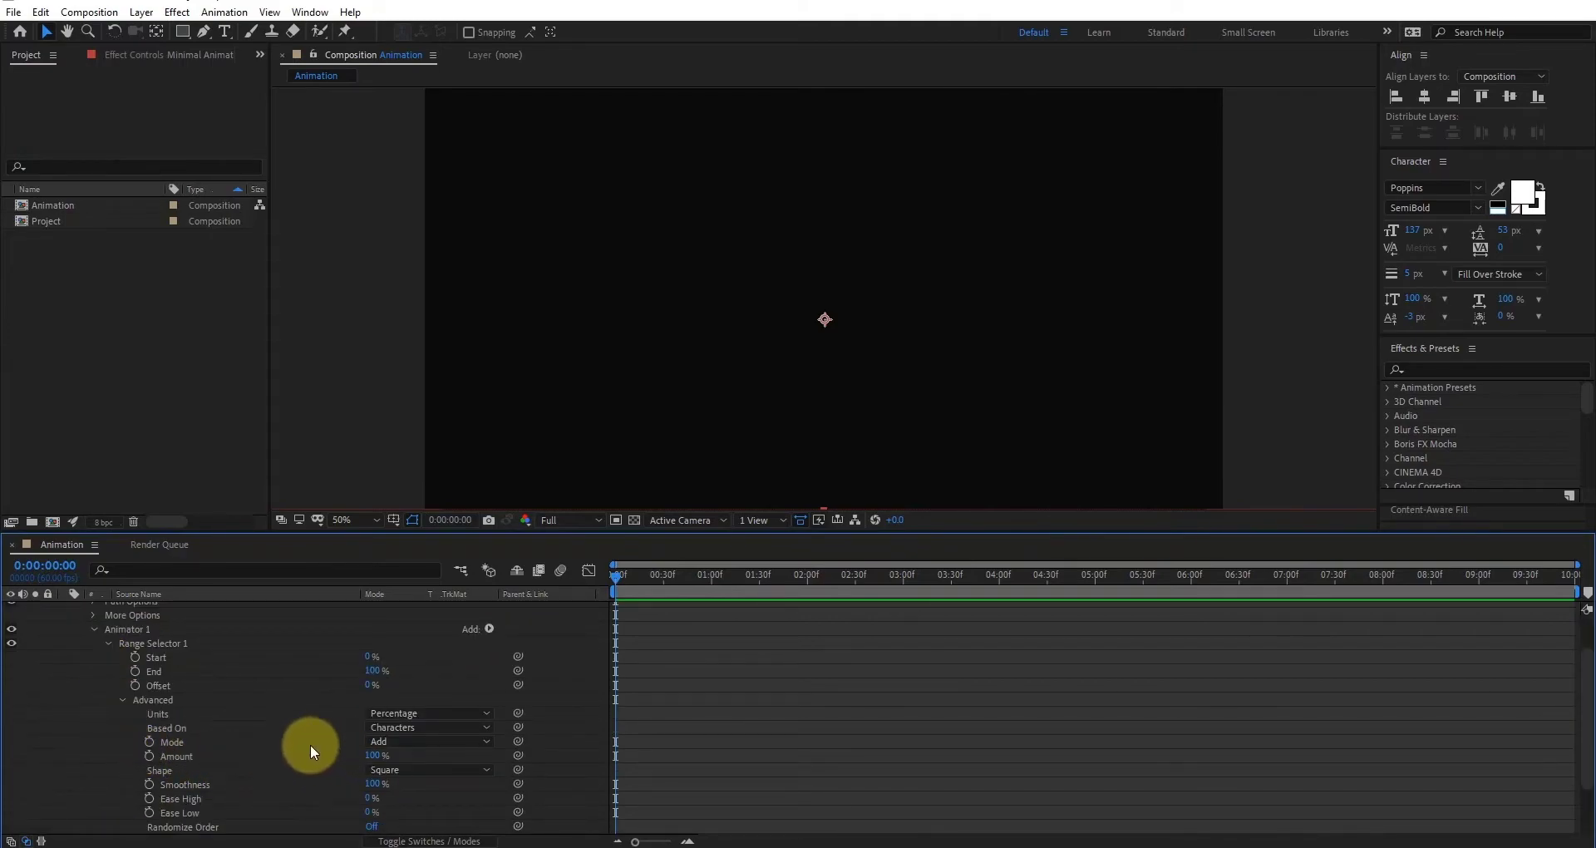
{"action": "scroll", "coordinate": [297, 735], "scroll_direction": "down", "scroll_amount": 1}
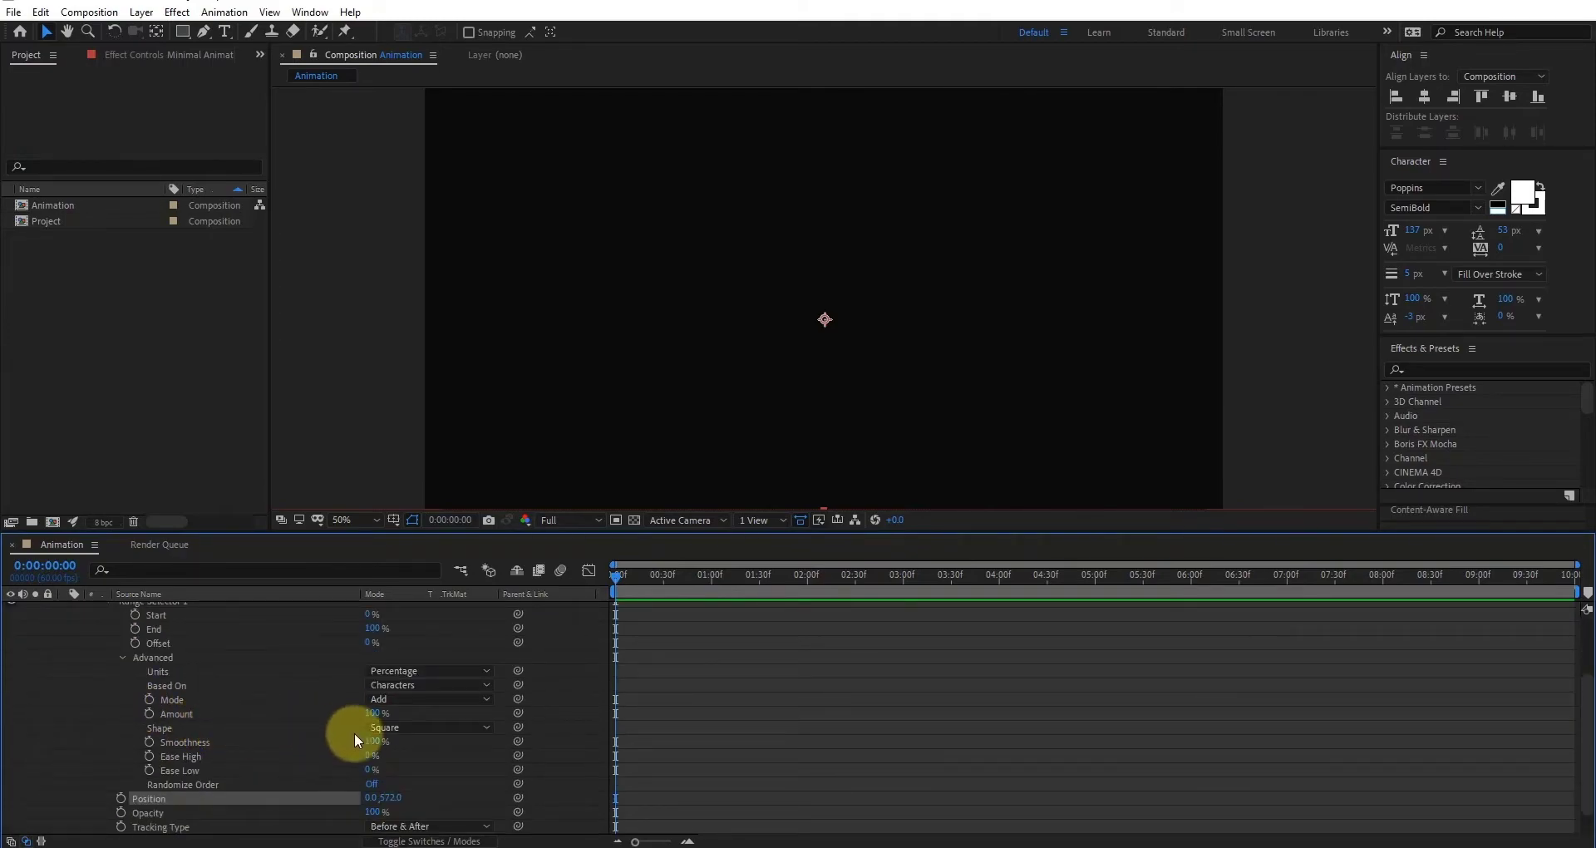
{"action": "left_click", "coordinate": [411, 728]}
{"action": "left_click", "coordinate": [432, 742]}
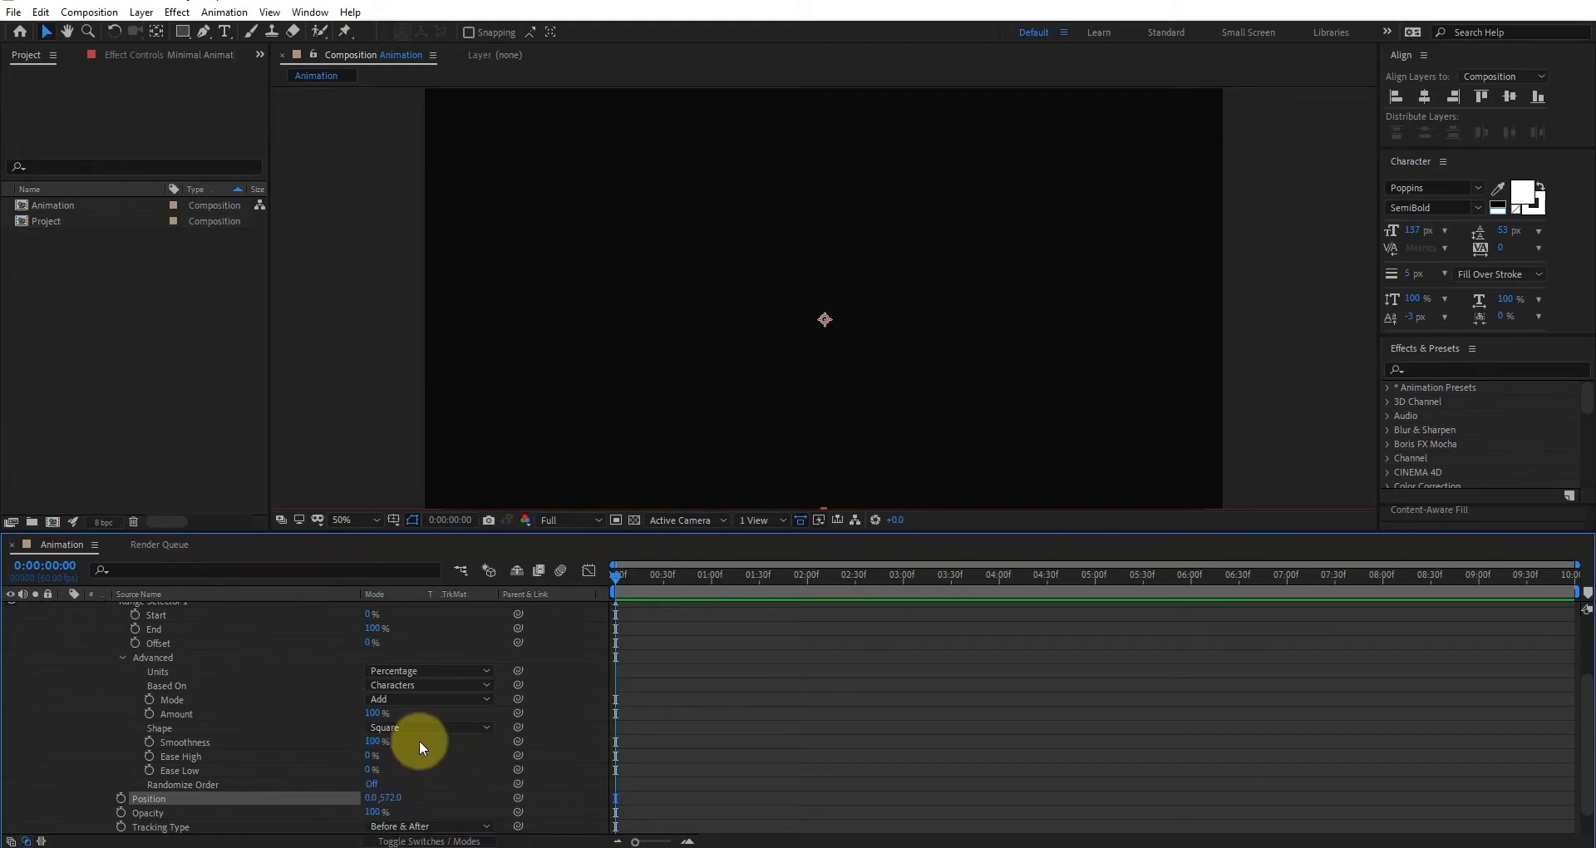
{"action": "scroll", "coordinate": [419, 739], "scroll_direction": "down", "scroll_amount": 1}
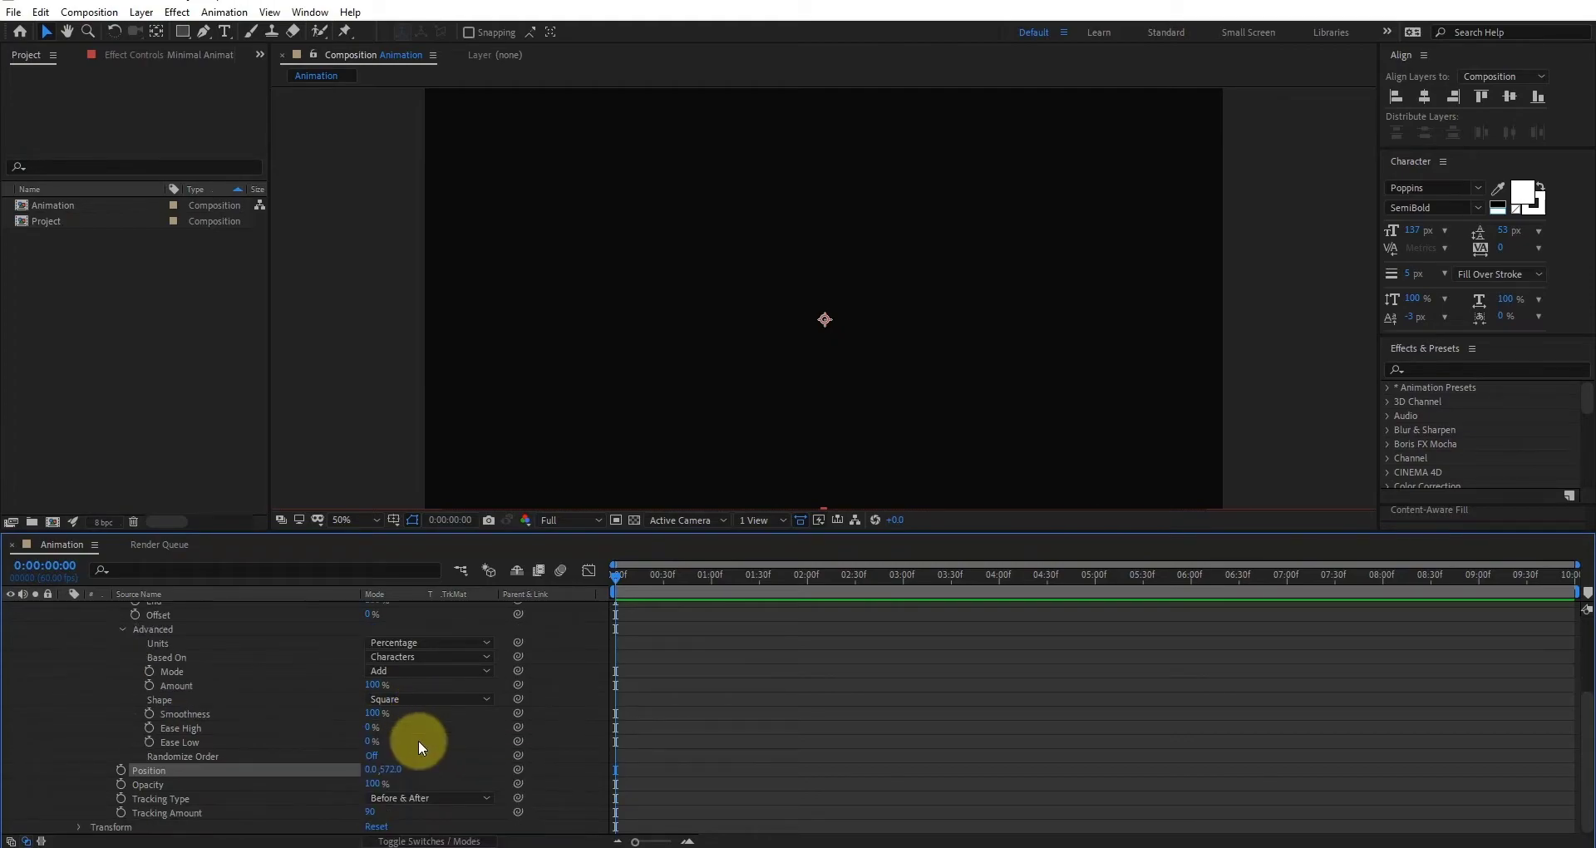
Turn Randomize Order on and set the Random Seed to 150
{"action": "left_click", "coordinate": [371, 755]}
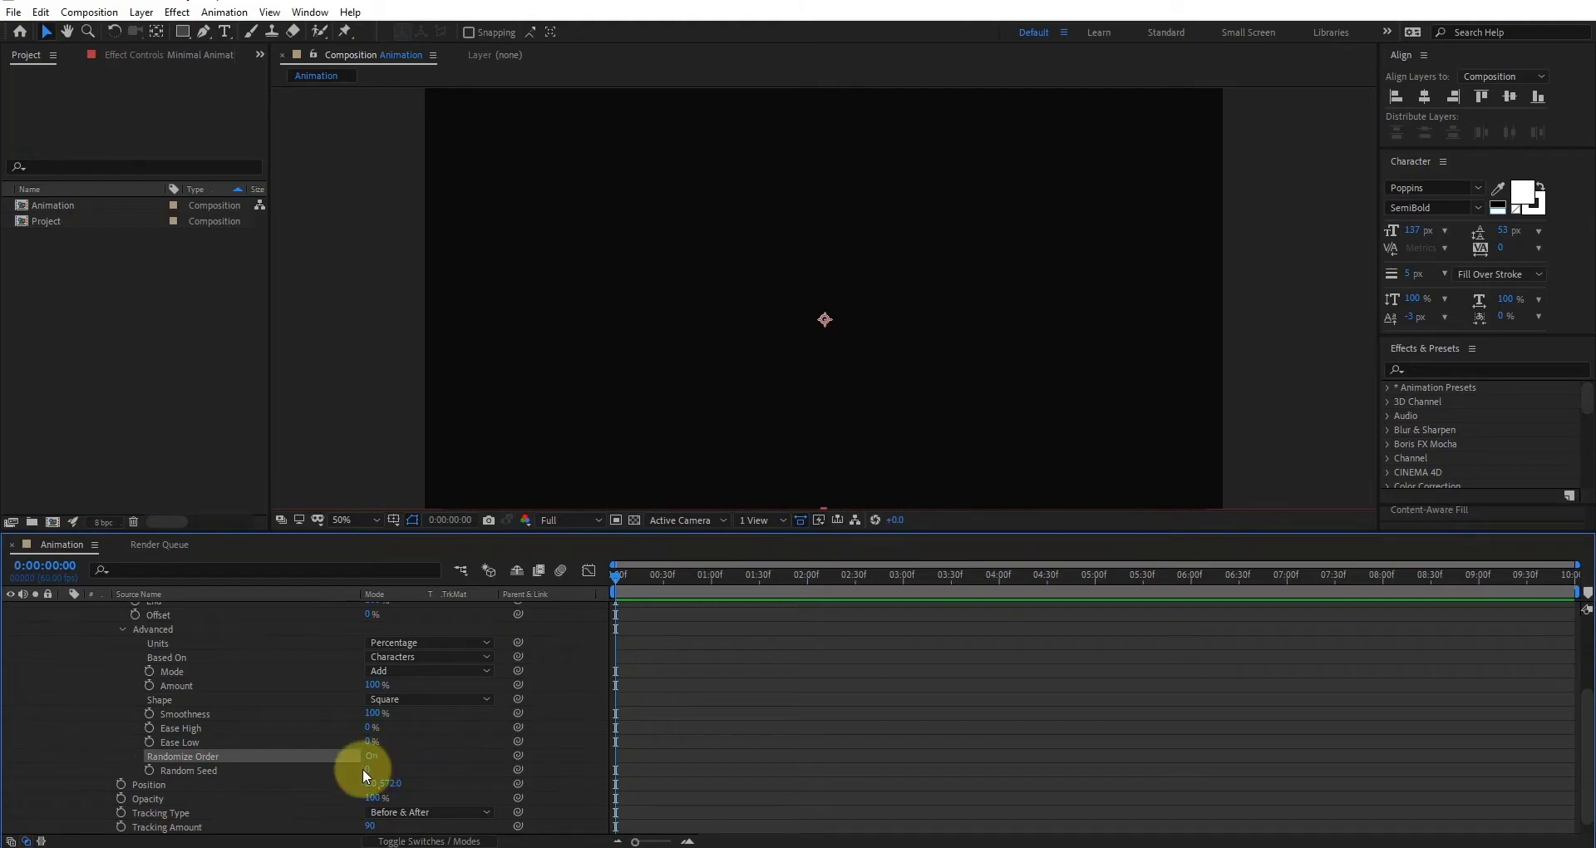
{"action": "left_click", "coordinate": [370, 770]}
{"action": "type", "text": "150"}
{"action": "key", "text": "Return"}
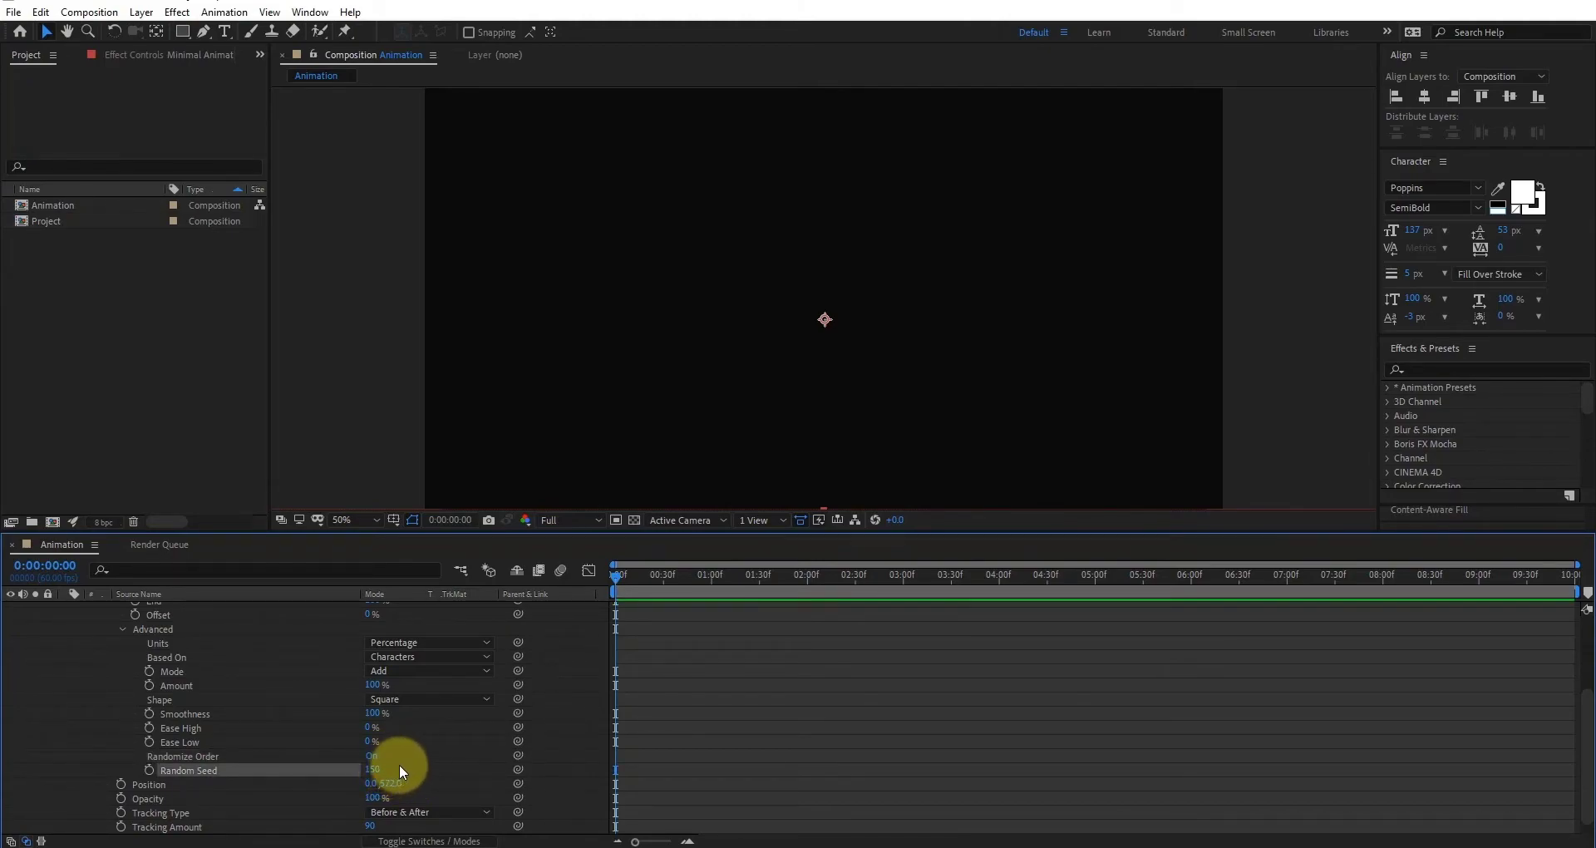
{"action": "scroll", "coordinate": [396, 770], "scroll_direction": "up", "scroll_amount": 3}
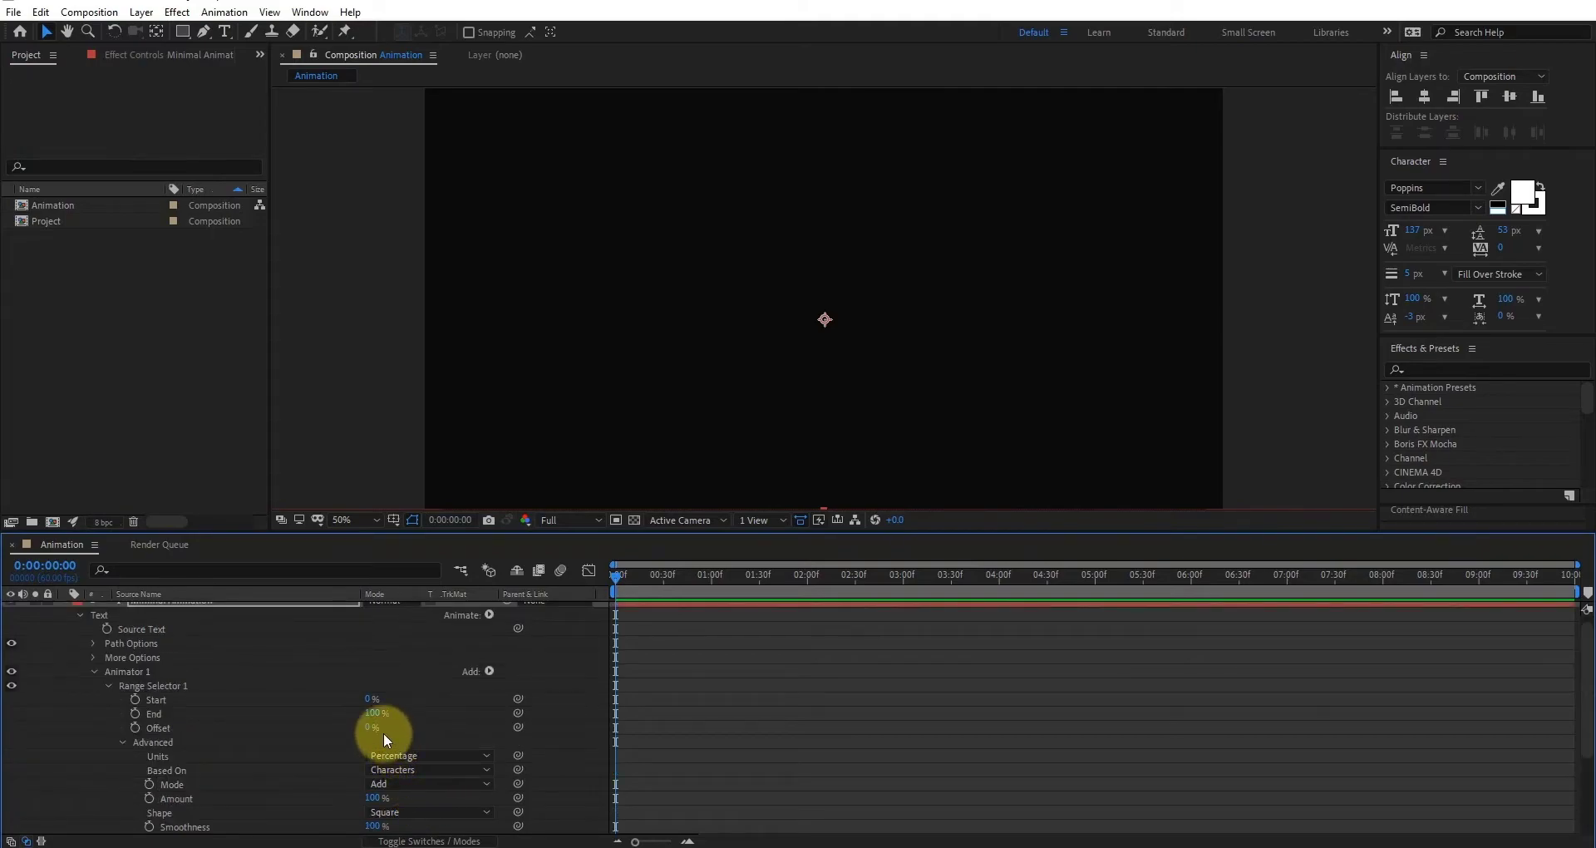
Keyframe the Range Selector Offset from 0% at the start to 100% at 1:30
{"action": "left_click", "coordinate": [133, 727]}
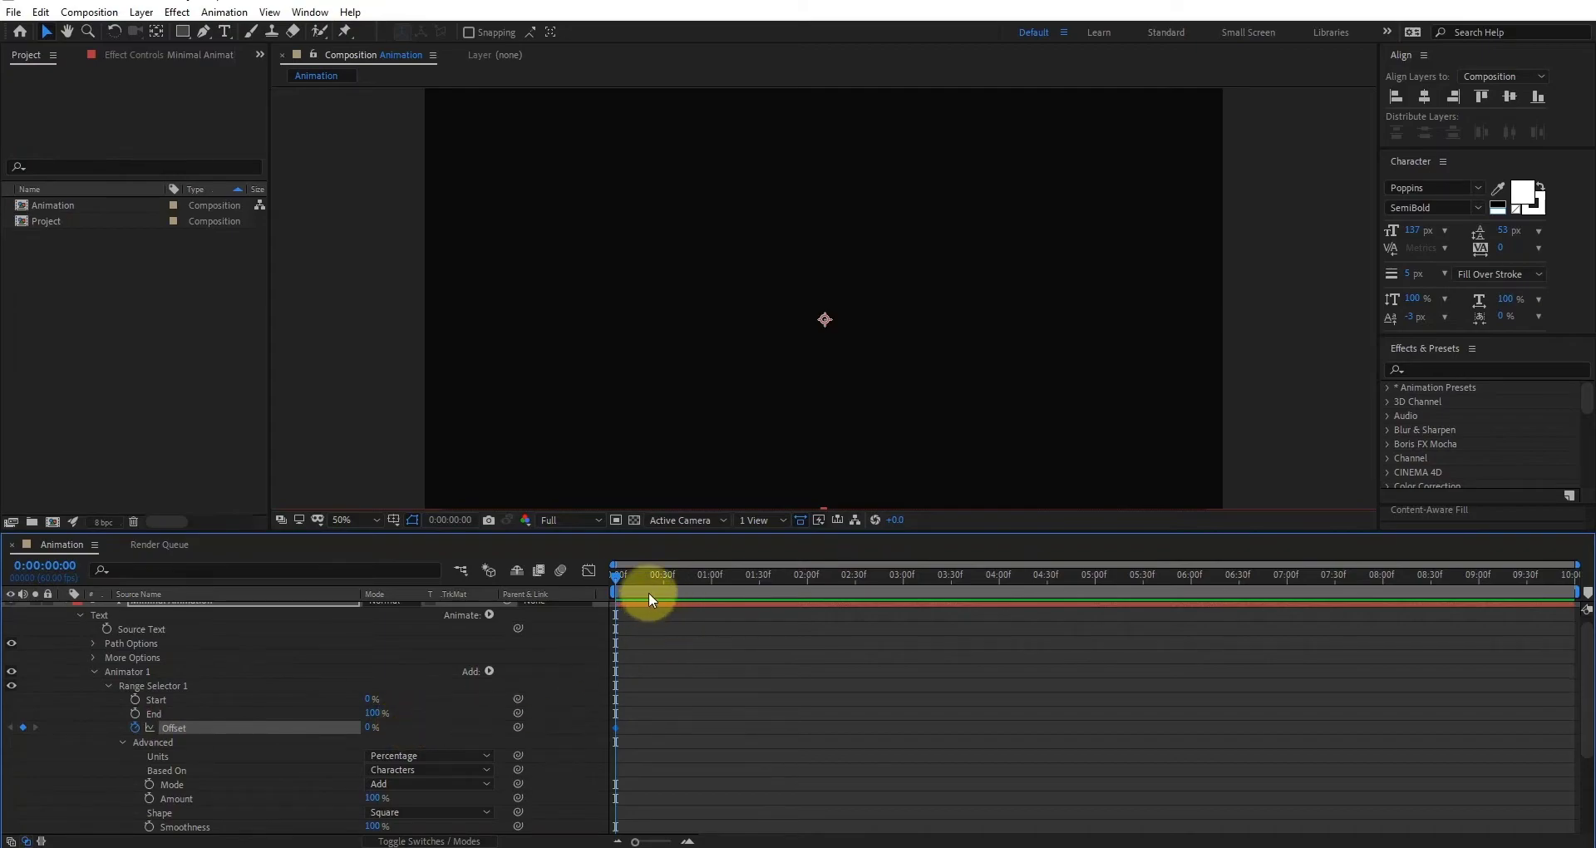
{"action": "left_click_drag", "start_coordinate": [631, 580], "coordinate": [762, 596]}
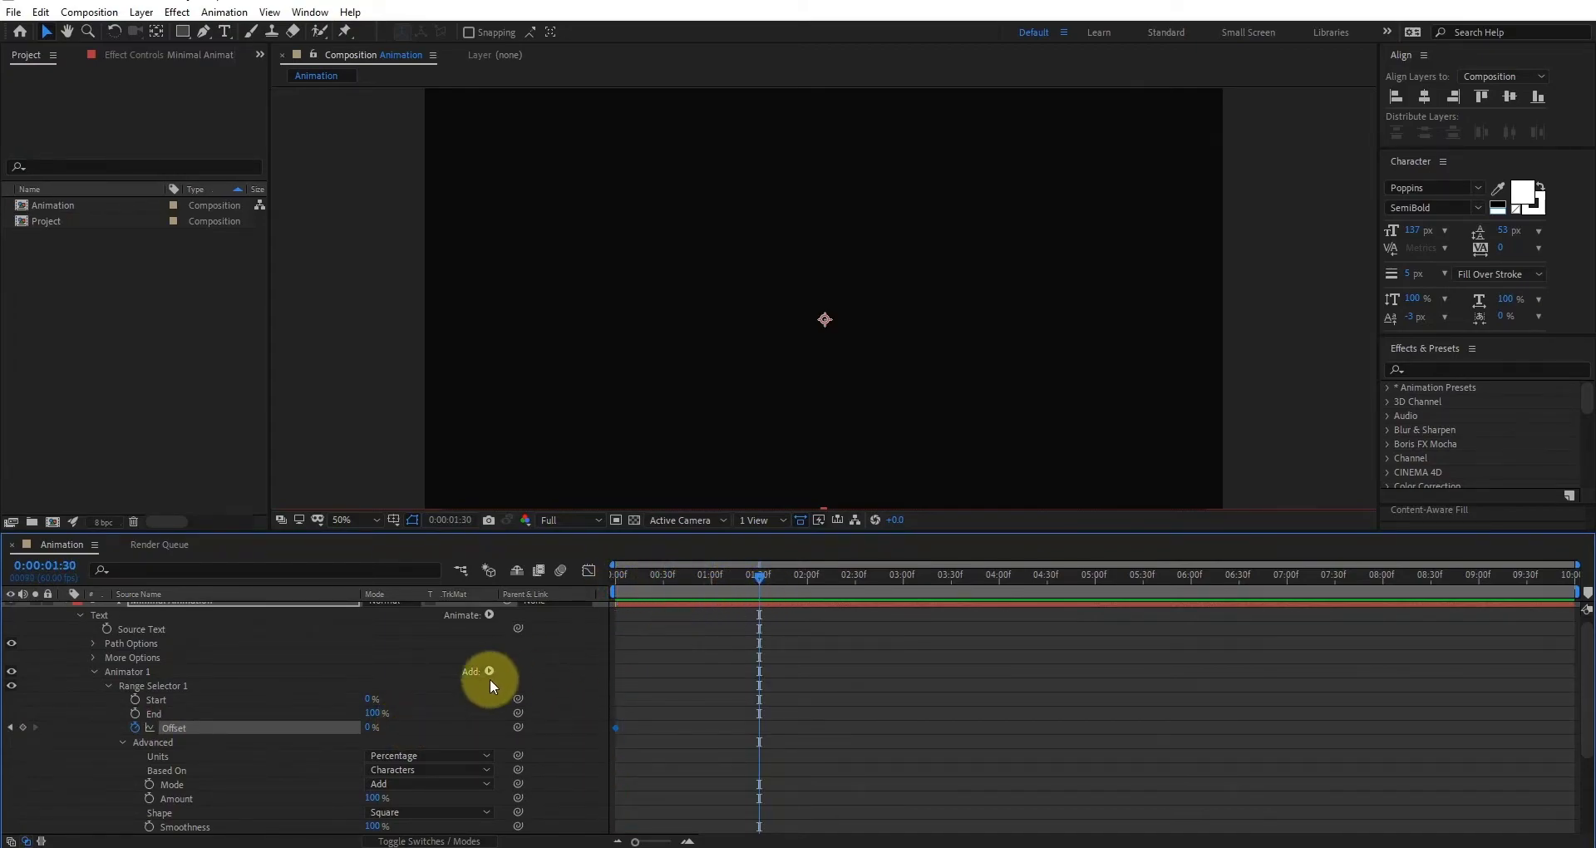
{"action": "left_click", "coordinate": [371, 726]}
{"action": "type", "text": "100"}
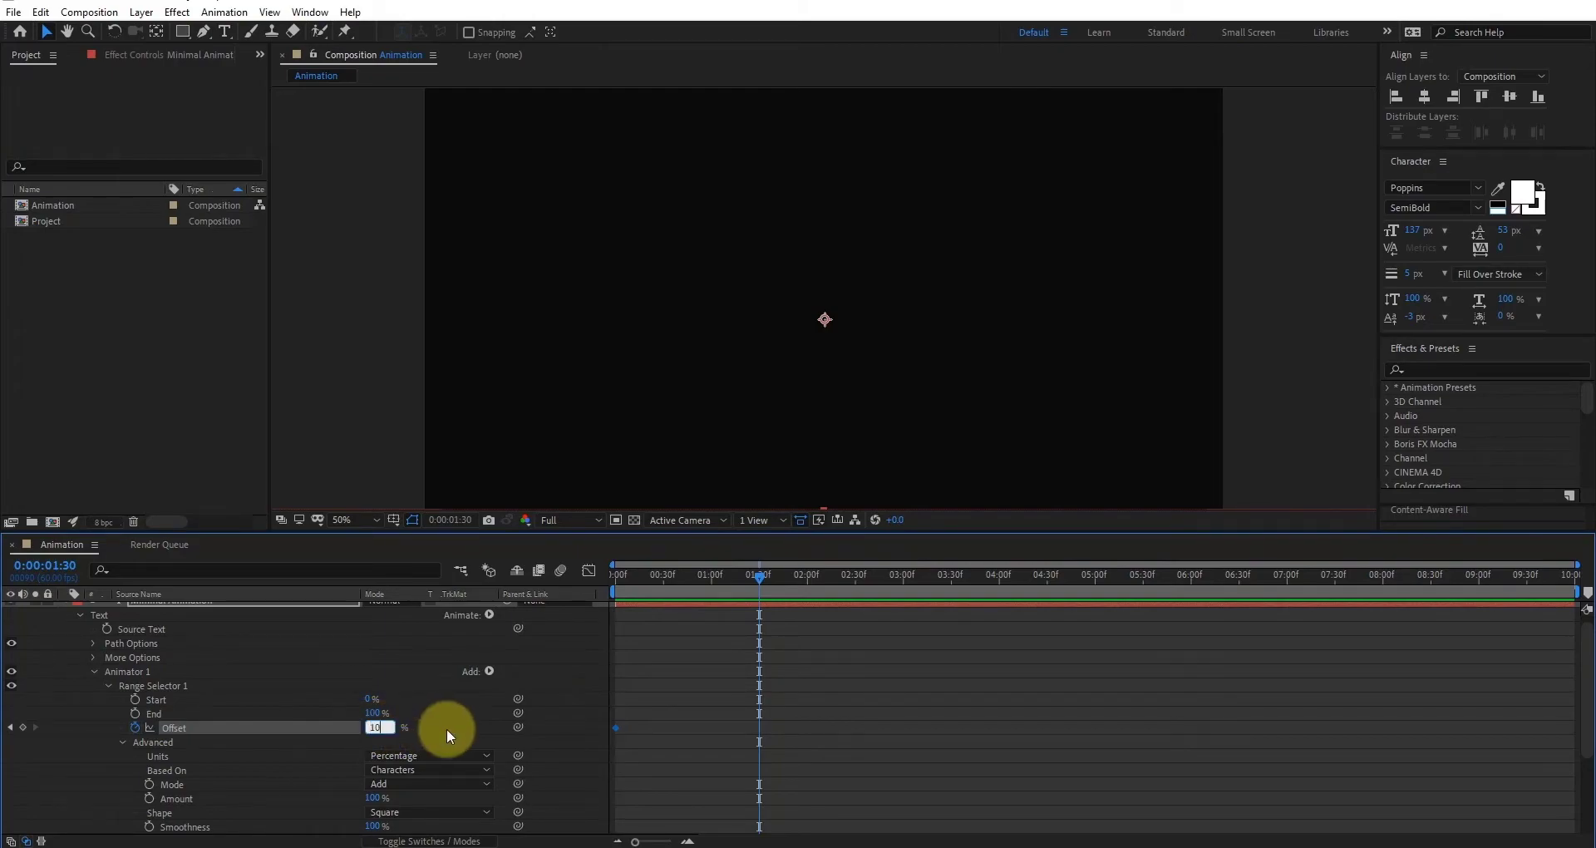
{"action": "key", "text": "Return"}
{"action": "left_click_drag", "start_coordinate": [701, 595], "coordinate": [599, 600]}
Set the animator Opacity to 0% and preview the letter build-in
{"action": "scroll", "coordinate": [307, 748], "scroll_direction": "down", "scroll_amount": 3}
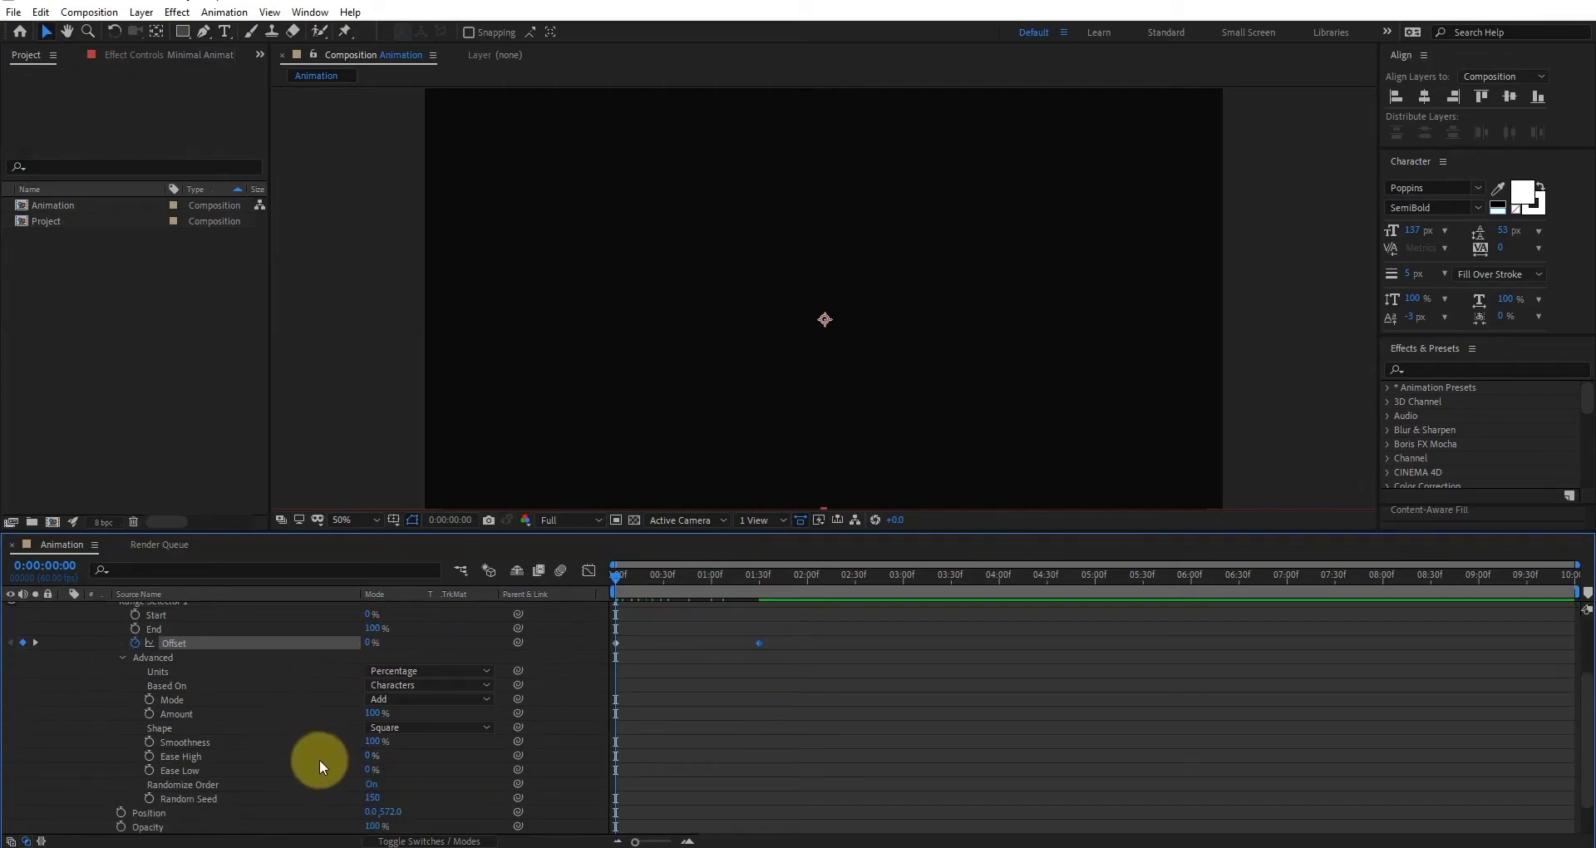
{"action": "scroll", "coordinate": [282, 765], "scroll_direction": "down", "scroll_amount": 2}
{"action": "left_click_drag", "start_coordinate": [373, 783], "coordinate": [199, 779]}
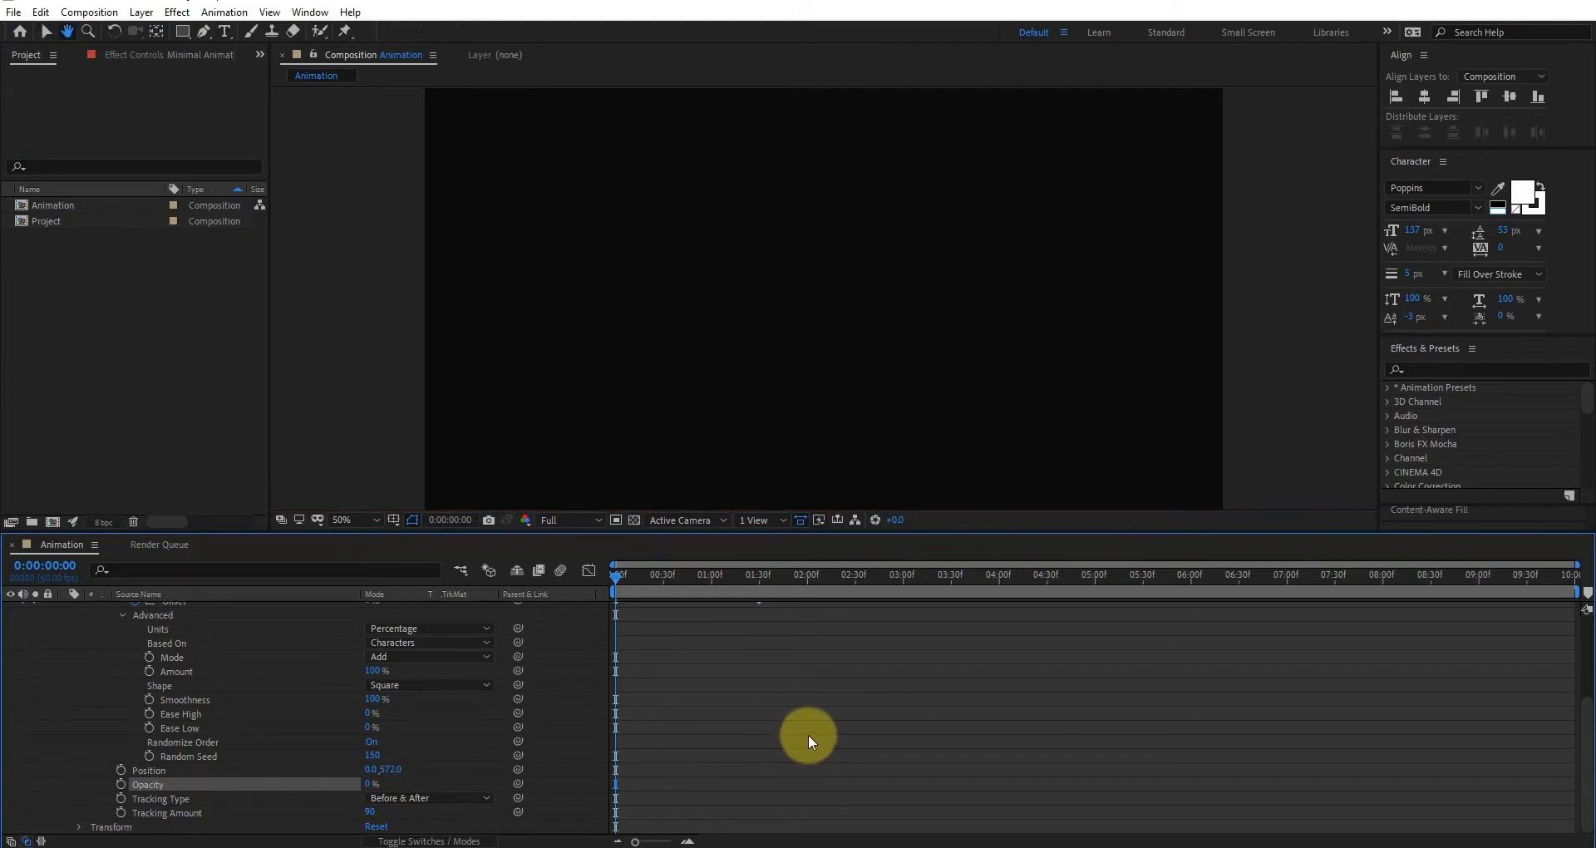
{"action": "key", "text": "space"}
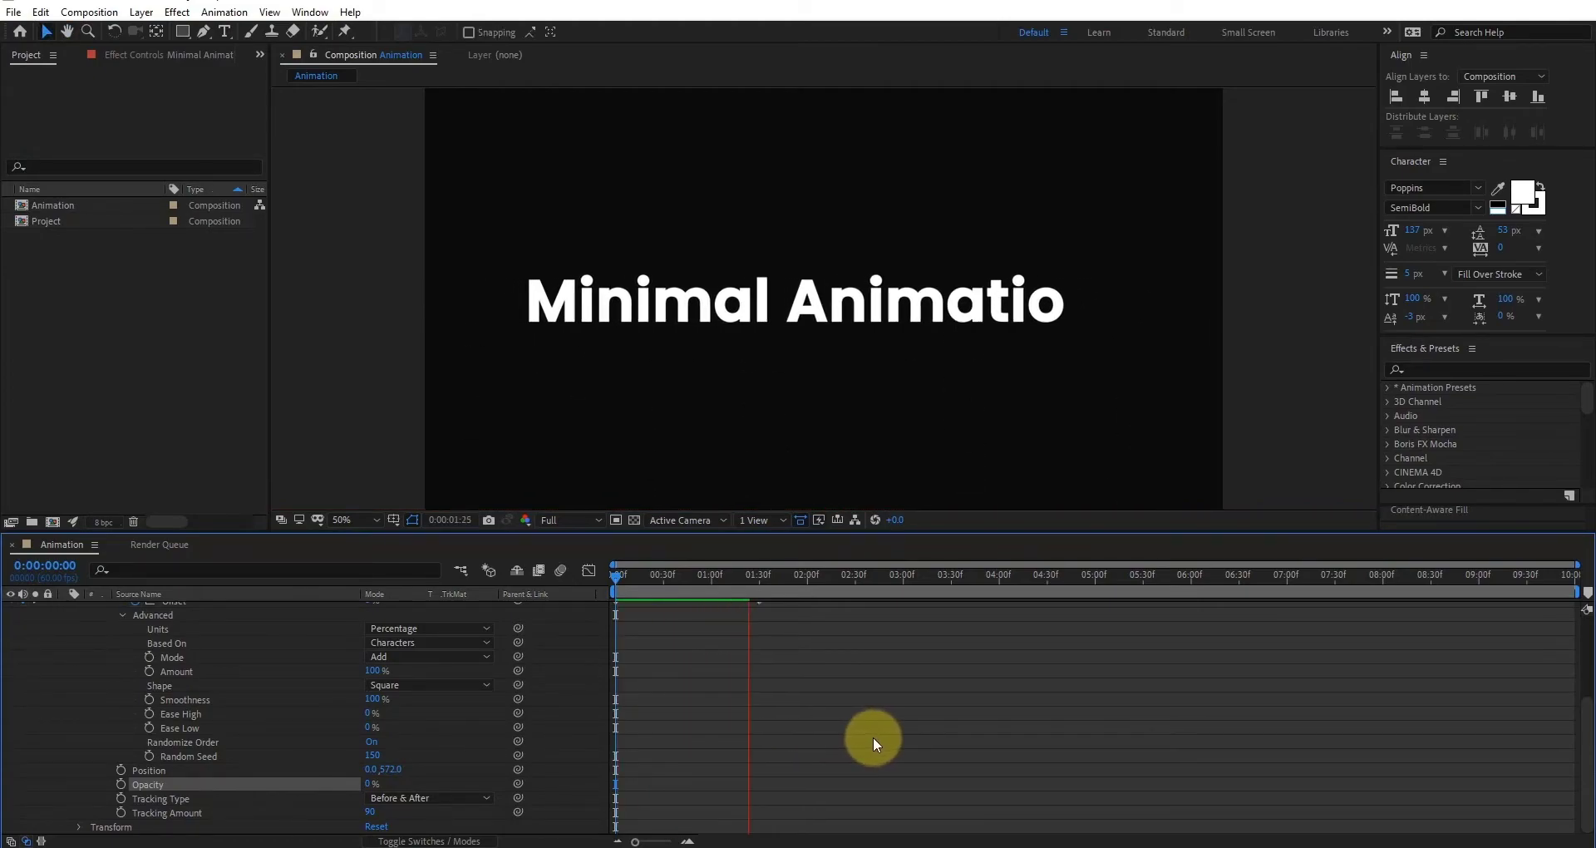
{"action": "key", "text": "space"}
{"action": "scroll", "coordinate": [766, 735], "scroll_direction": "up", "scroll_amount": 6}
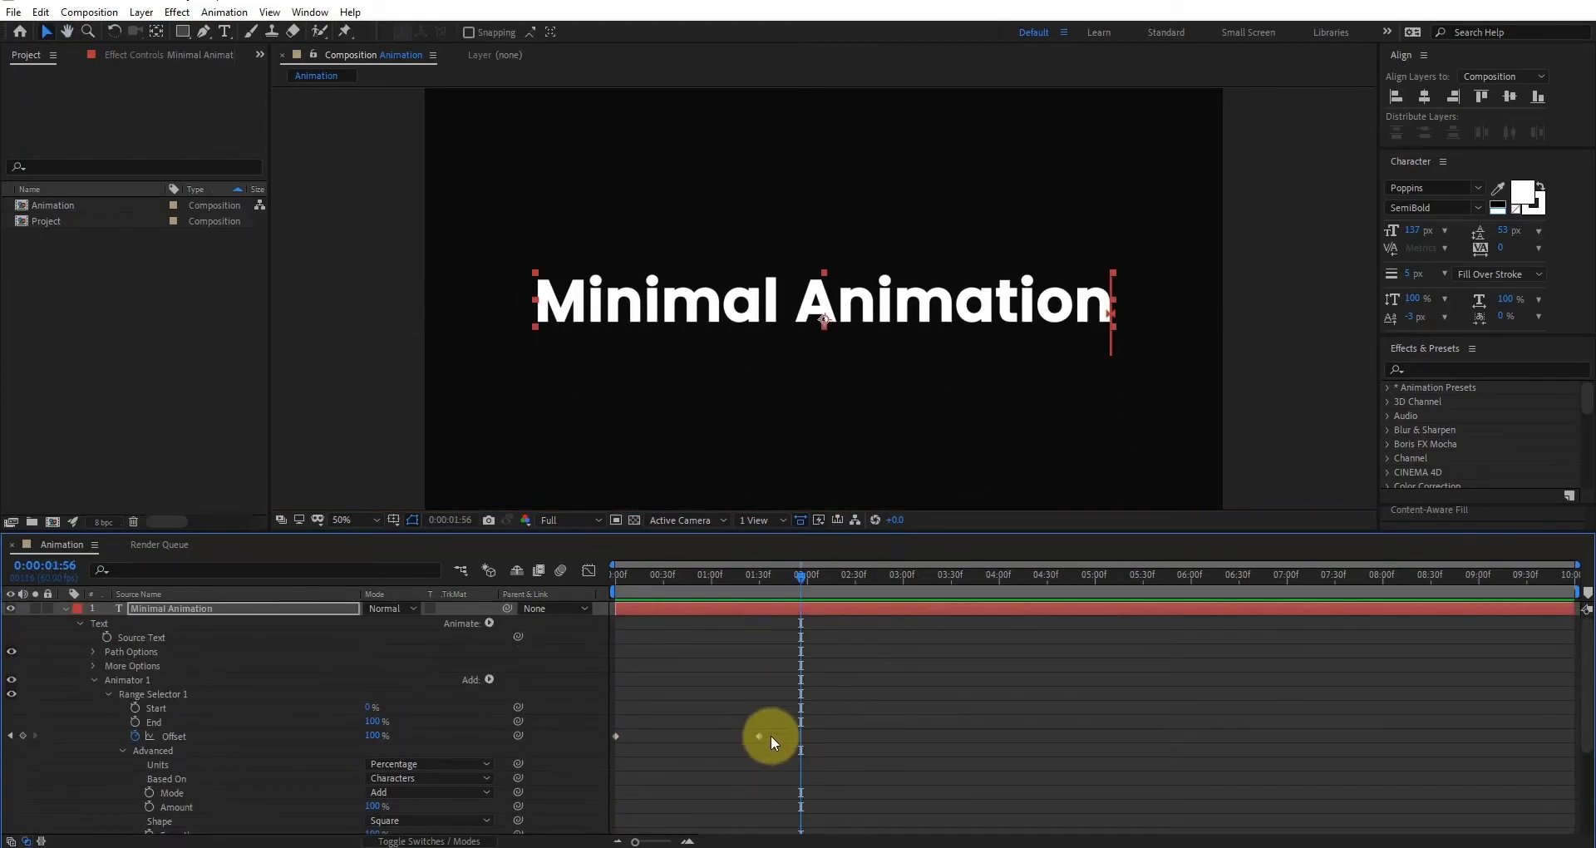
Apply Keyframe Assistant > Easy Ease to both Offset keyframes
{"action": "left_click", "coordinate": [760, 736]}
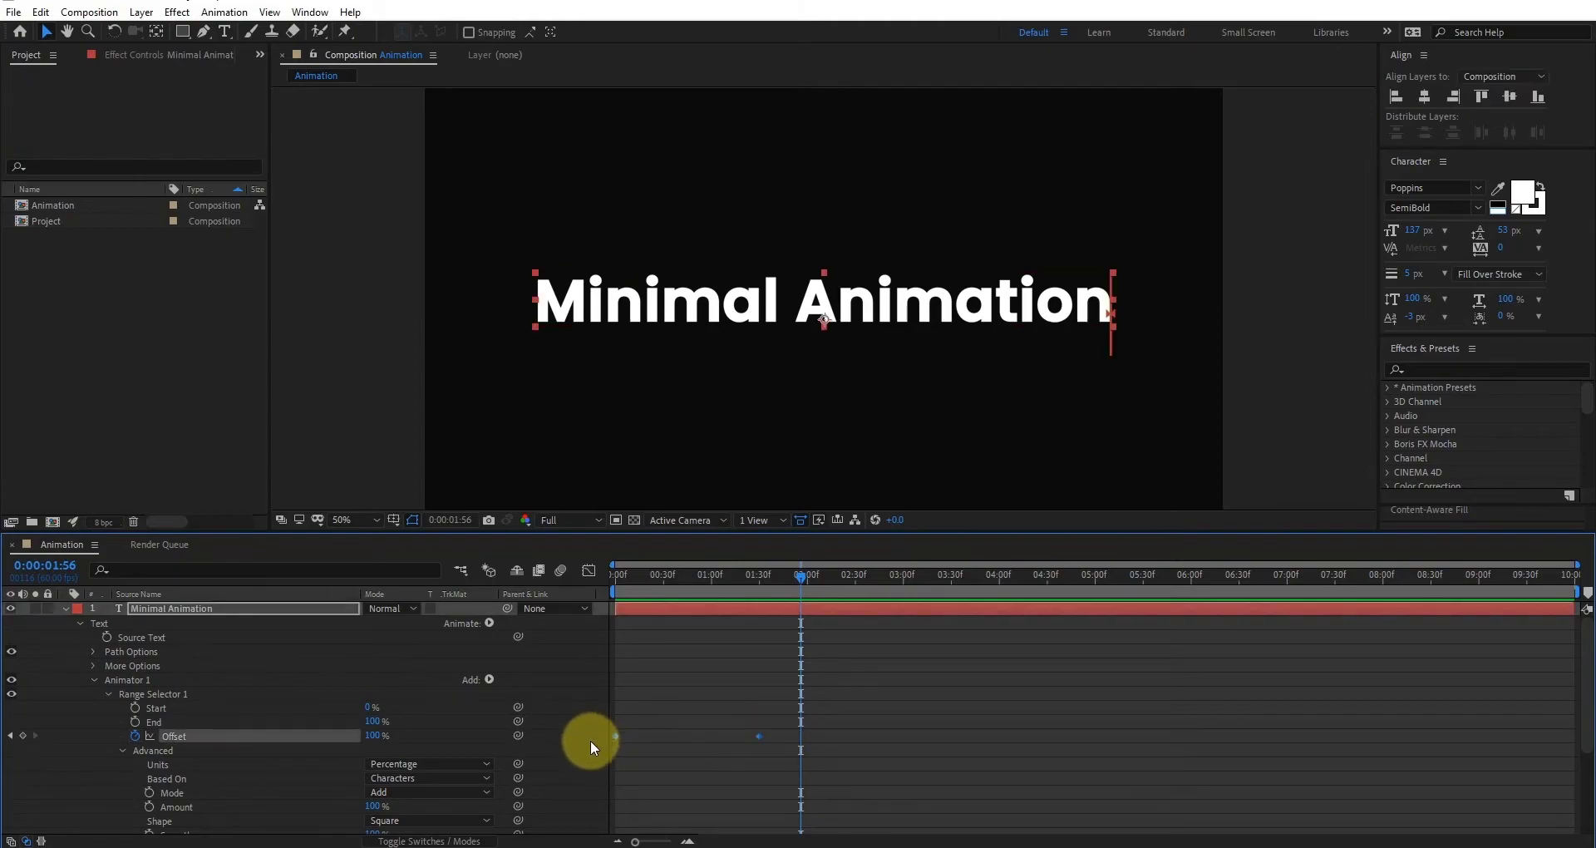
{"action": "right_click", "coordinate": [614, 735]}
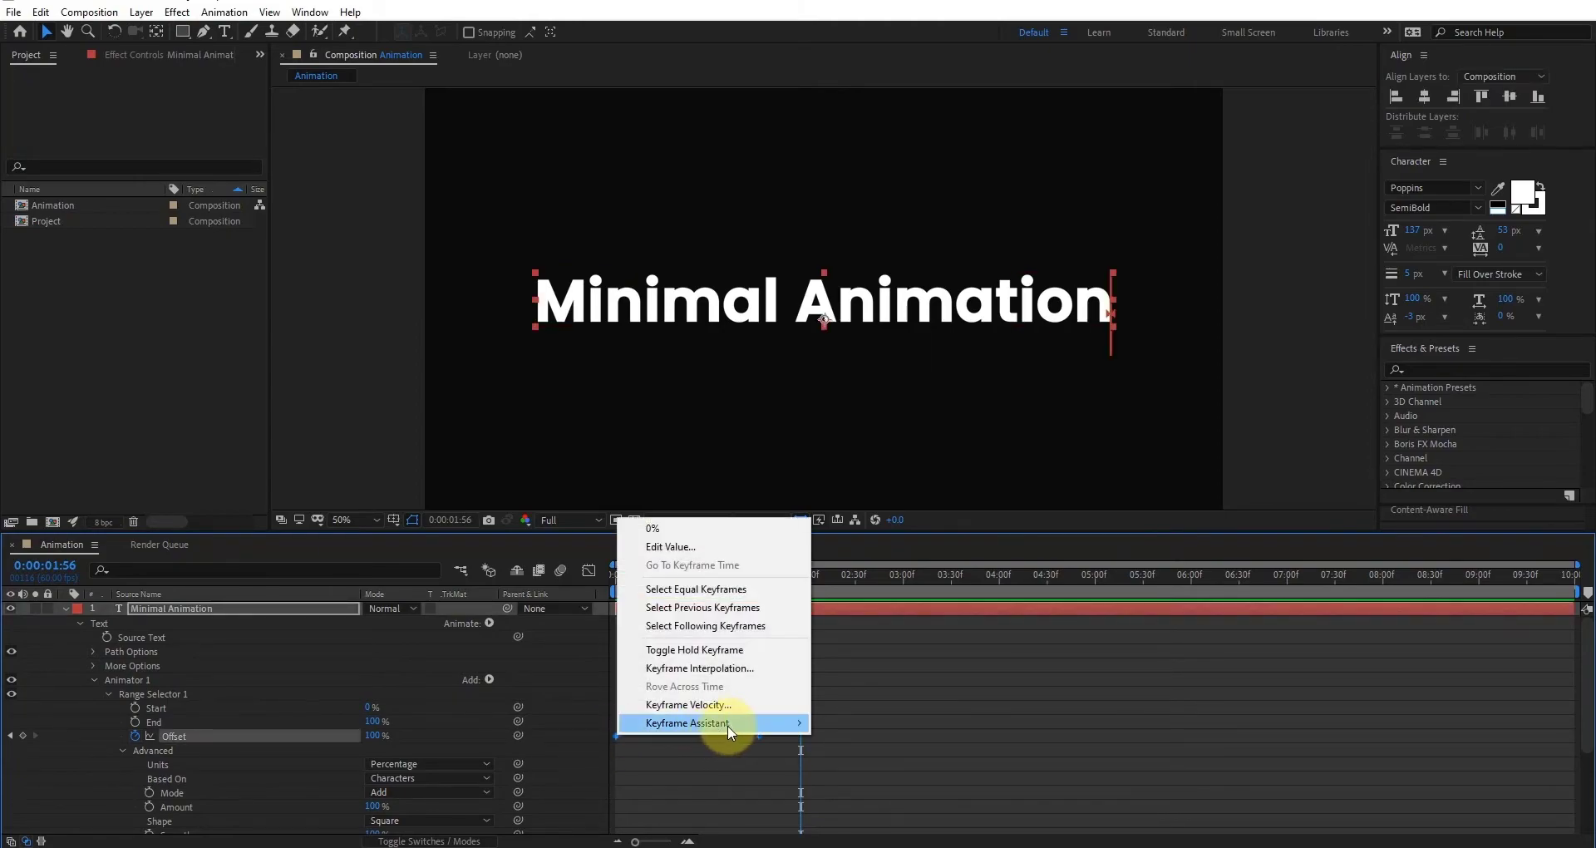
{"action": "mouse_move", "coordinate": [735, 727]}
{"action": "left_click", "coordinate": [896, 614]}
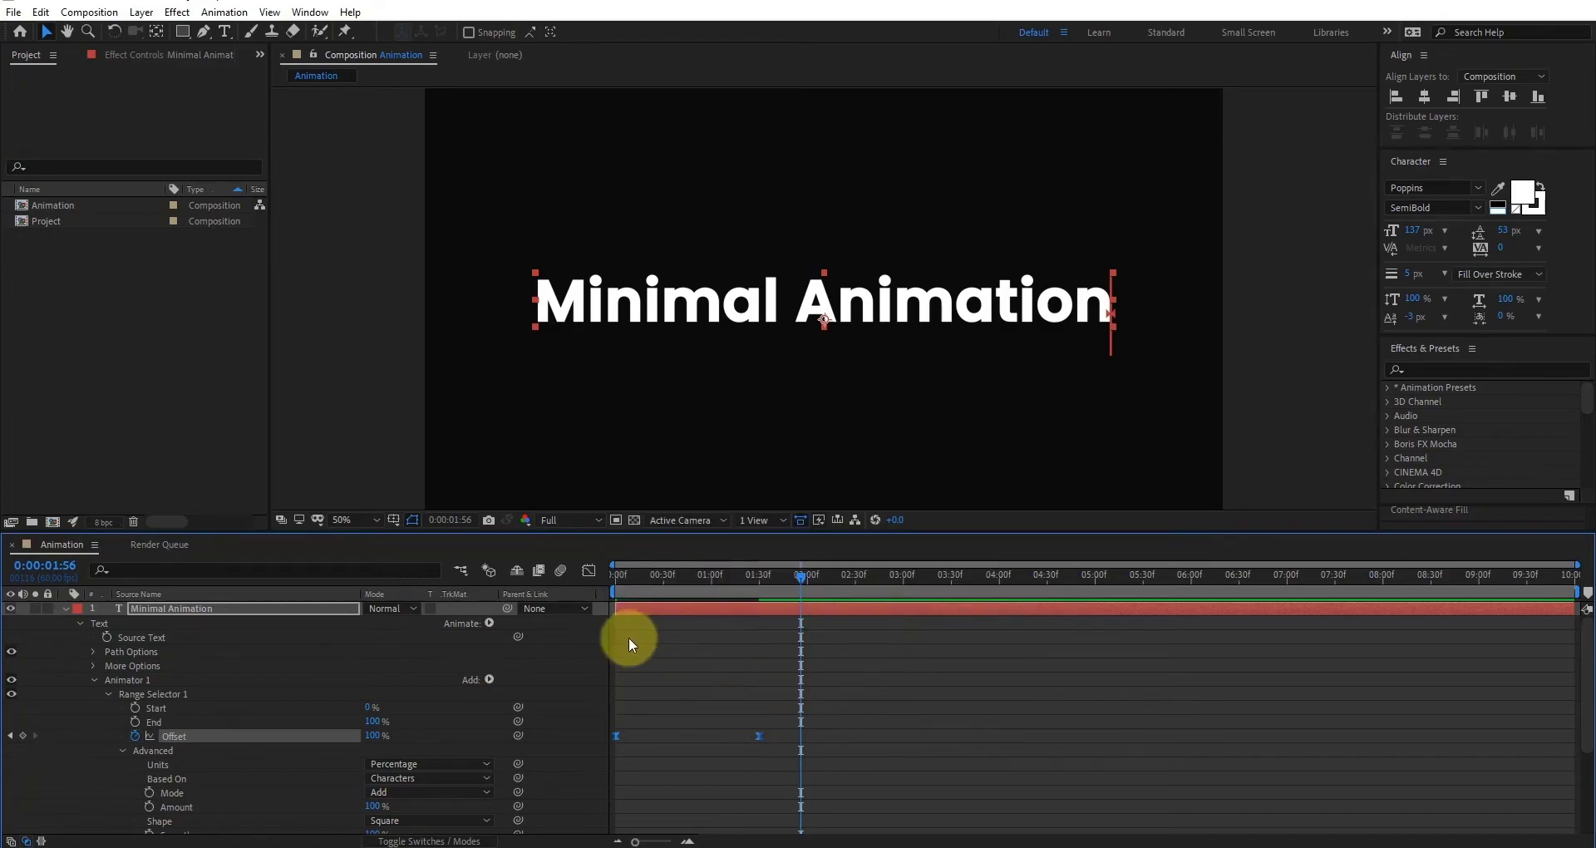
In the Graph Editor, increase the Offset ease influence and preview the sharper build-in
{"action": "left_click", "coordinate": [589, 572]}
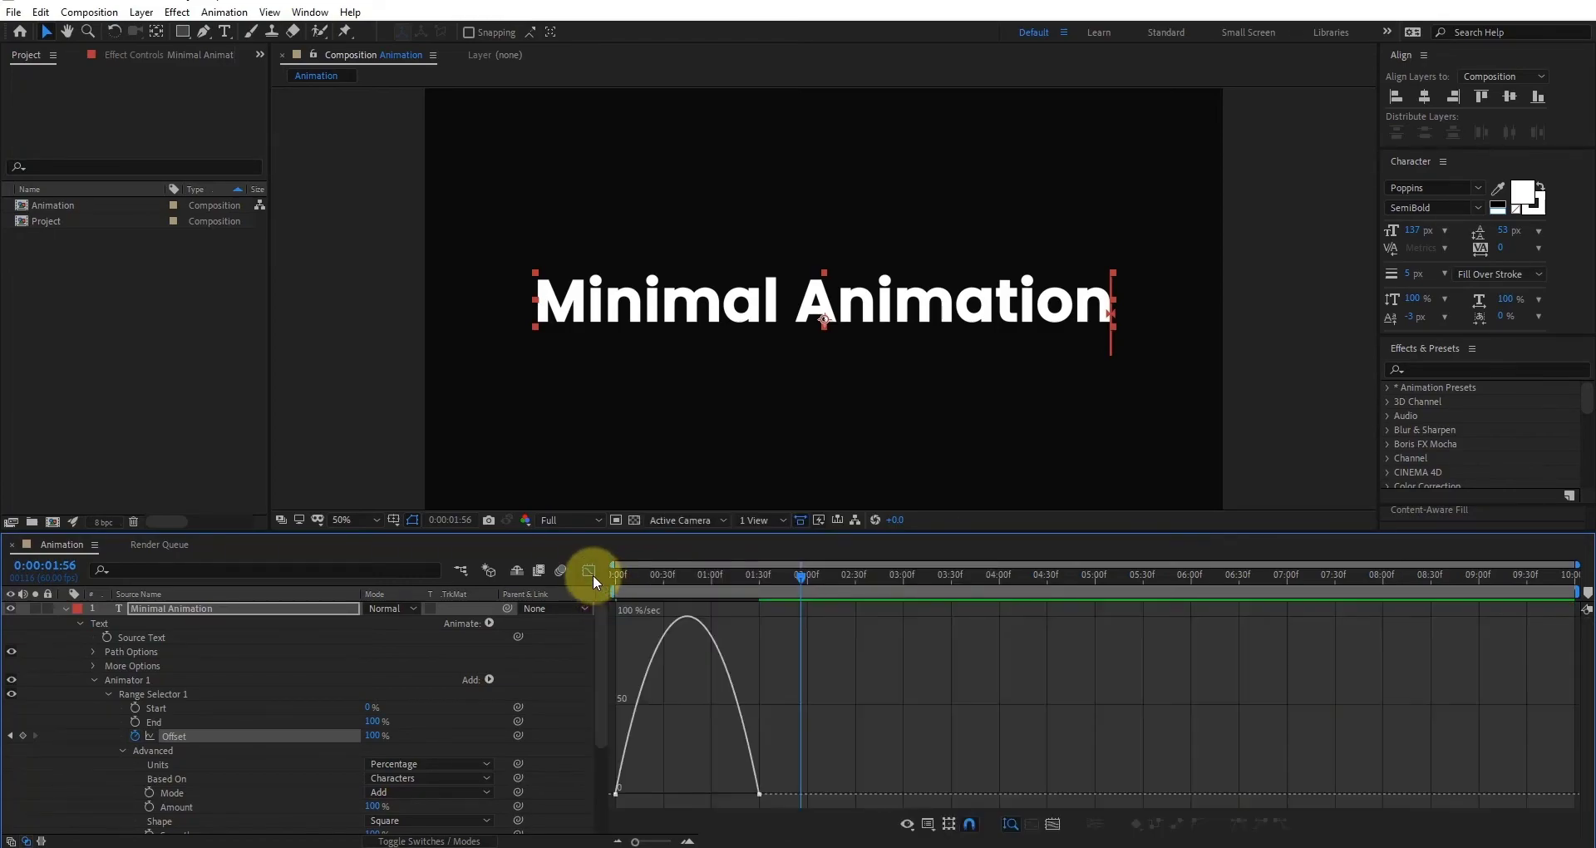
{"action": "right_click", "coordinate": [824, 676]}
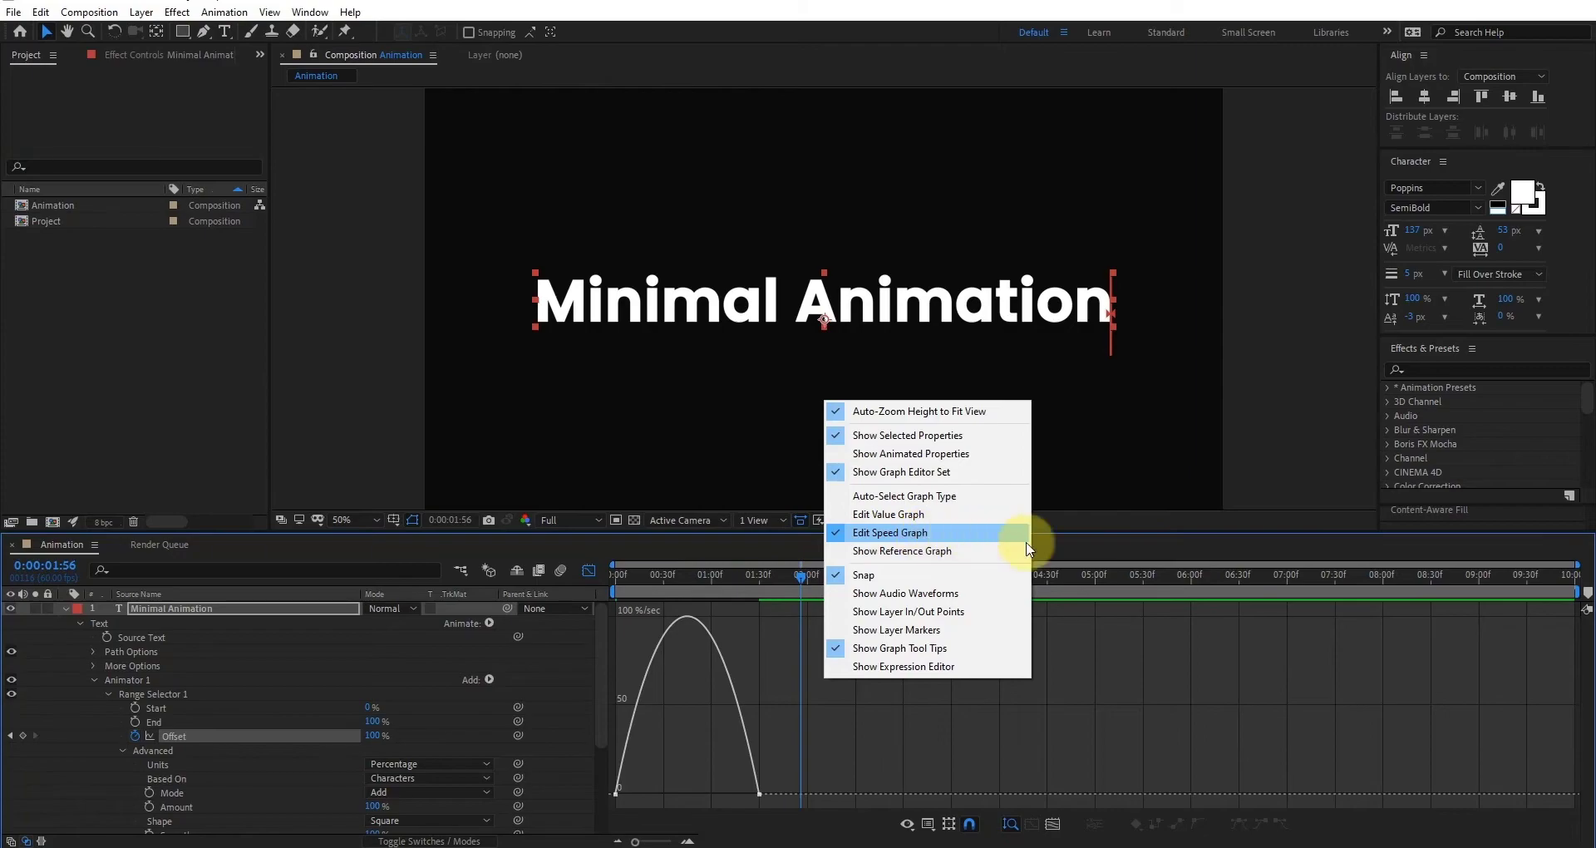
{"action": "left_click", "coordinate": [821, 679]}
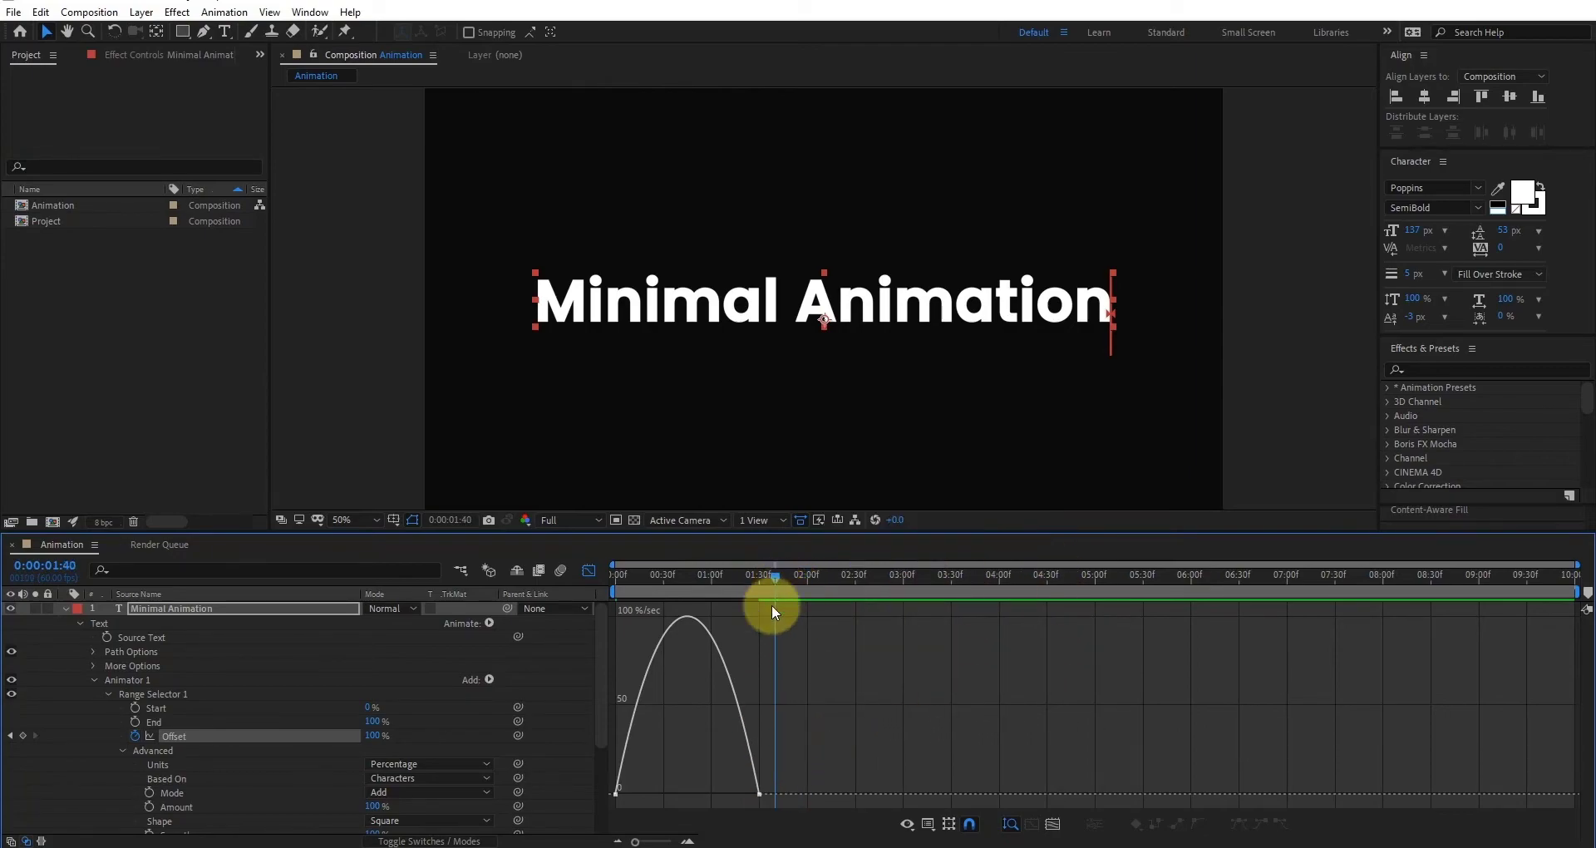
{"action": "mouse_move", "coordinate": [735, 786]}
{"action": "left_mouse_down"}
{"action": "mouse_move", "coordinate": [643, 796]}
{"action": "mouse_move", "coordinate": [735, 791]}
{"action": "mouse_move", "coordinate": [647, 791]}
{"action": "mouse_move", "coordinate": [709, 794]}
{"action": "left_mouse_up"}
{"action": "key", "text": "Home"}
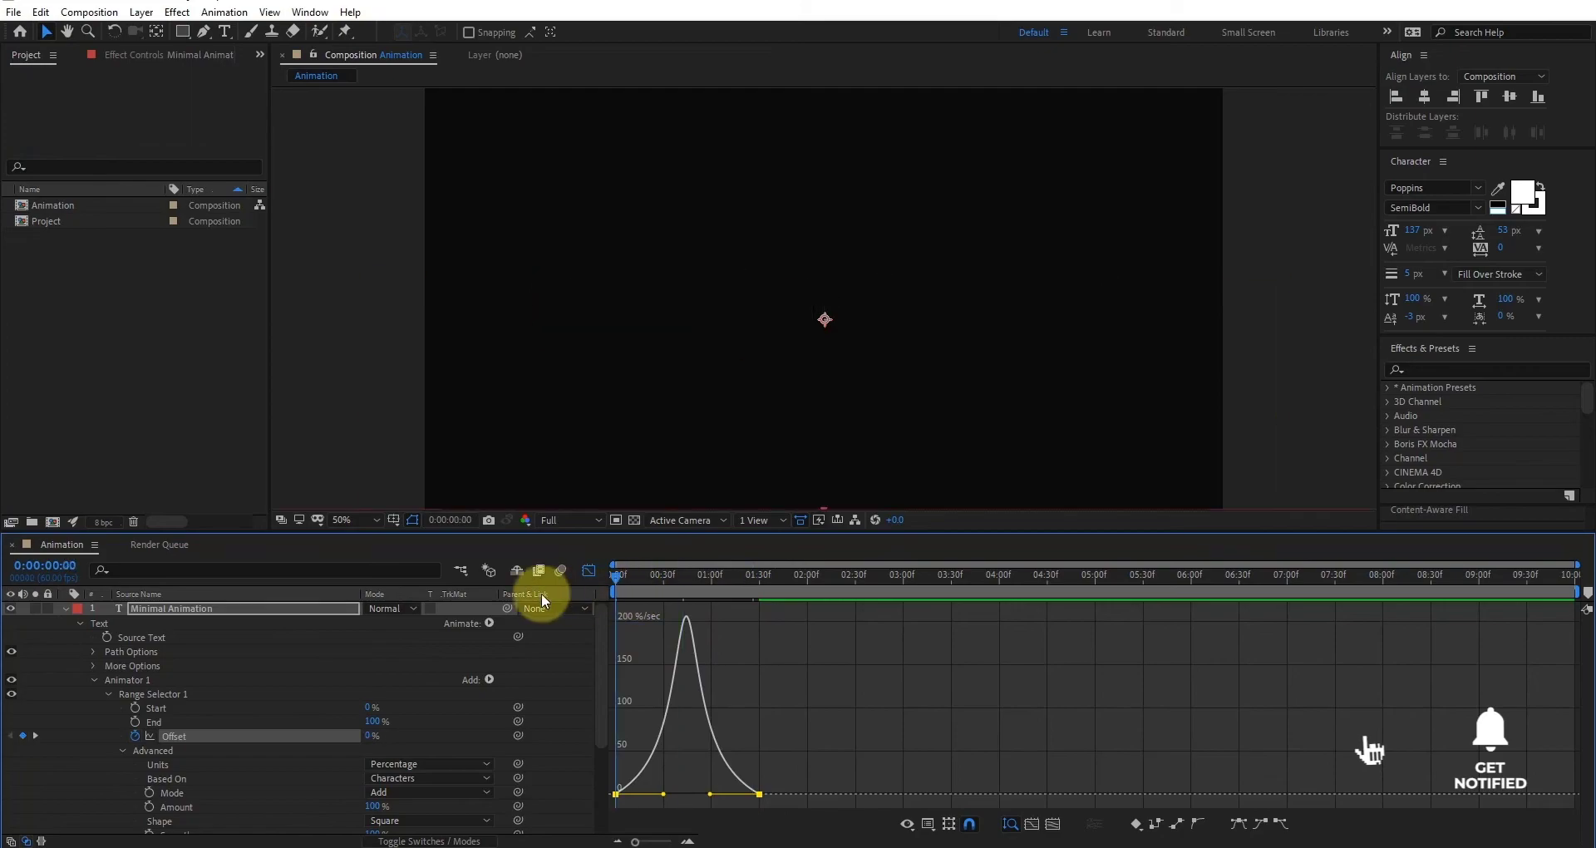
{"action": "key", "text": "space"}
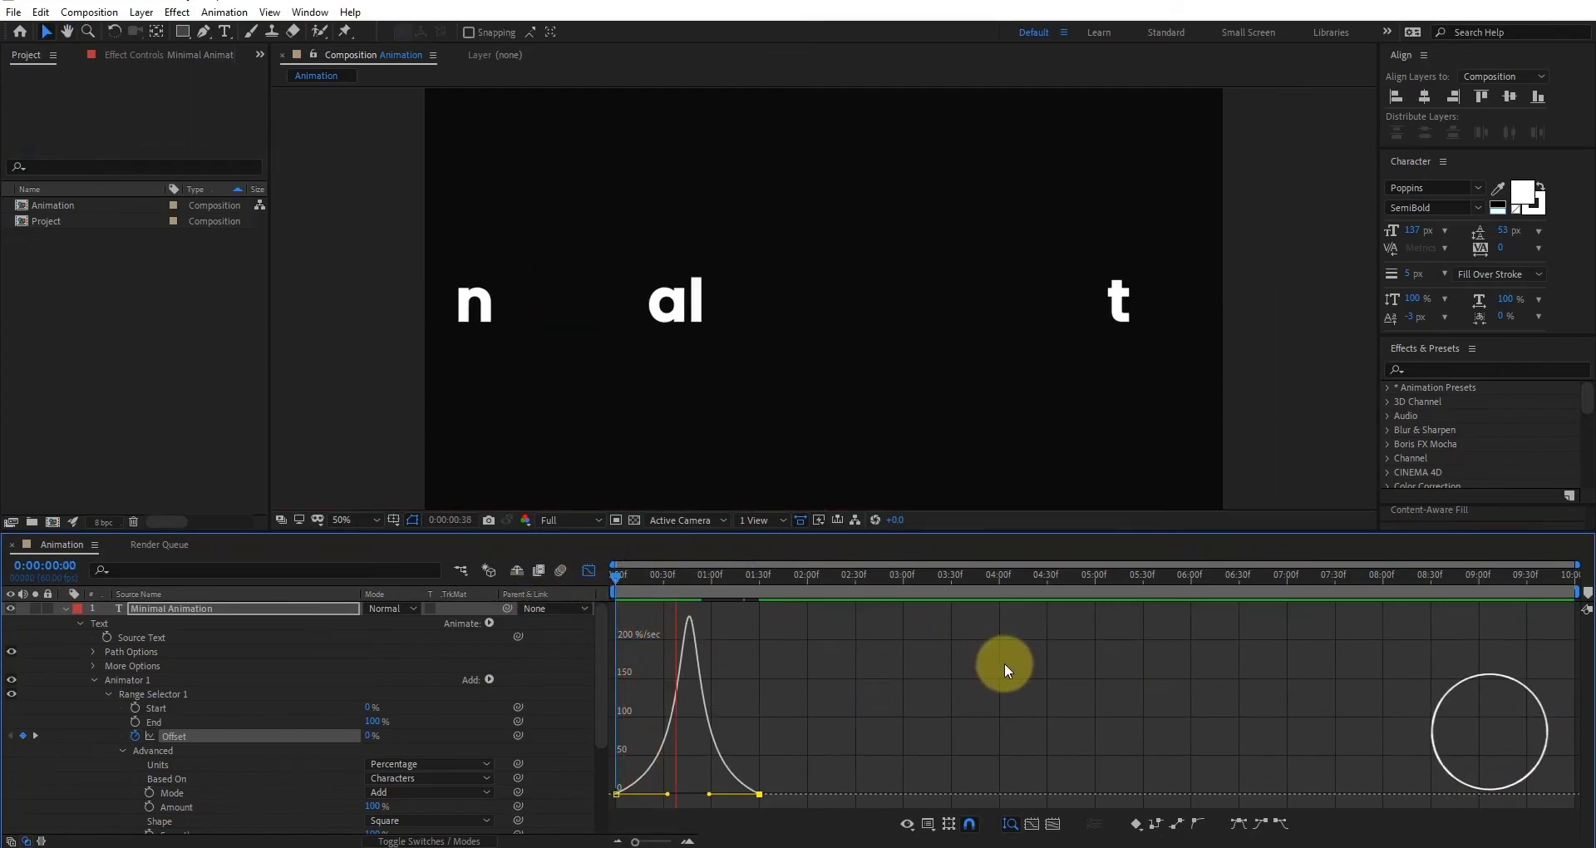
{"action": "key", "text": "space"}
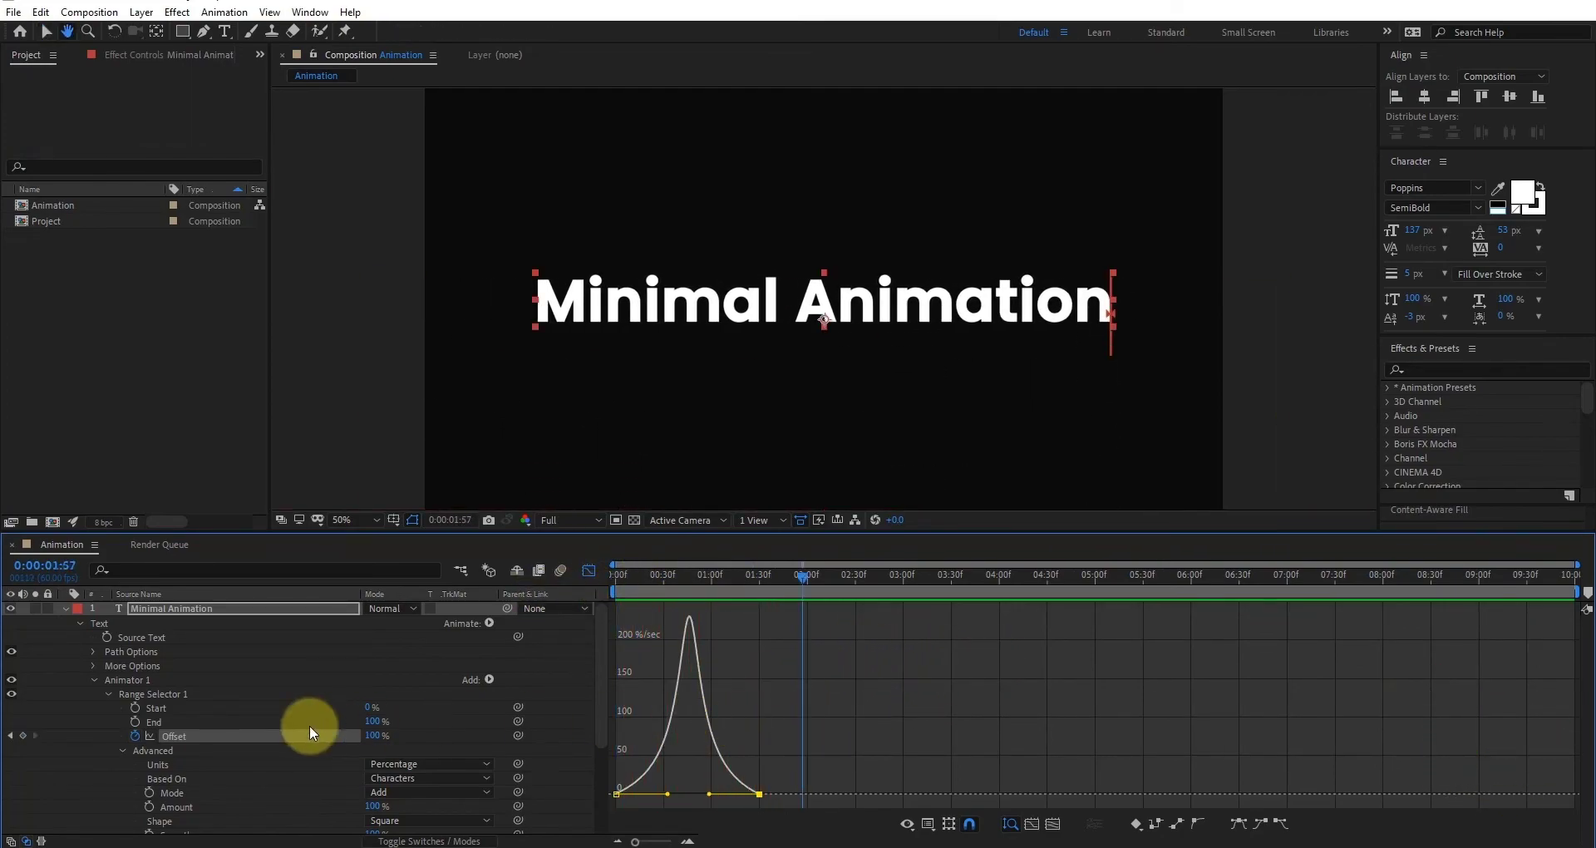
Change the Random Seed to 180, leave the Graph Editor, and collapse the text layer
{"action": "scroll", "coordinate": [366, 740], "scroll_direction": "down", "scroll_amount": 2}
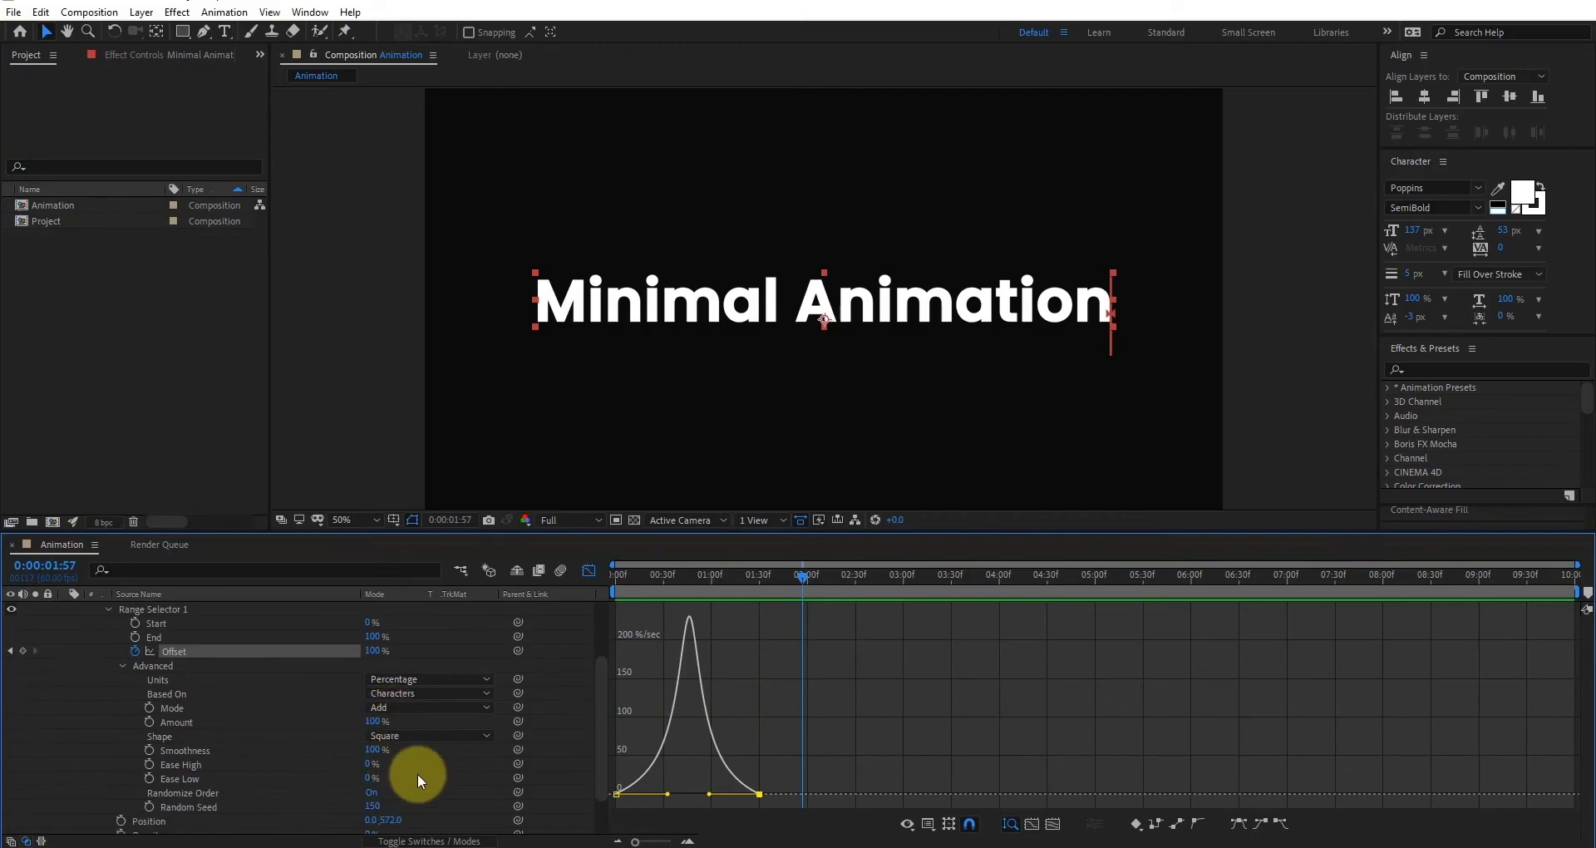
{"action": "left_click", "coordinate": [373, 806]}
{"action": "type", "text": "180"}
{"action": "key", "text": "Return"}
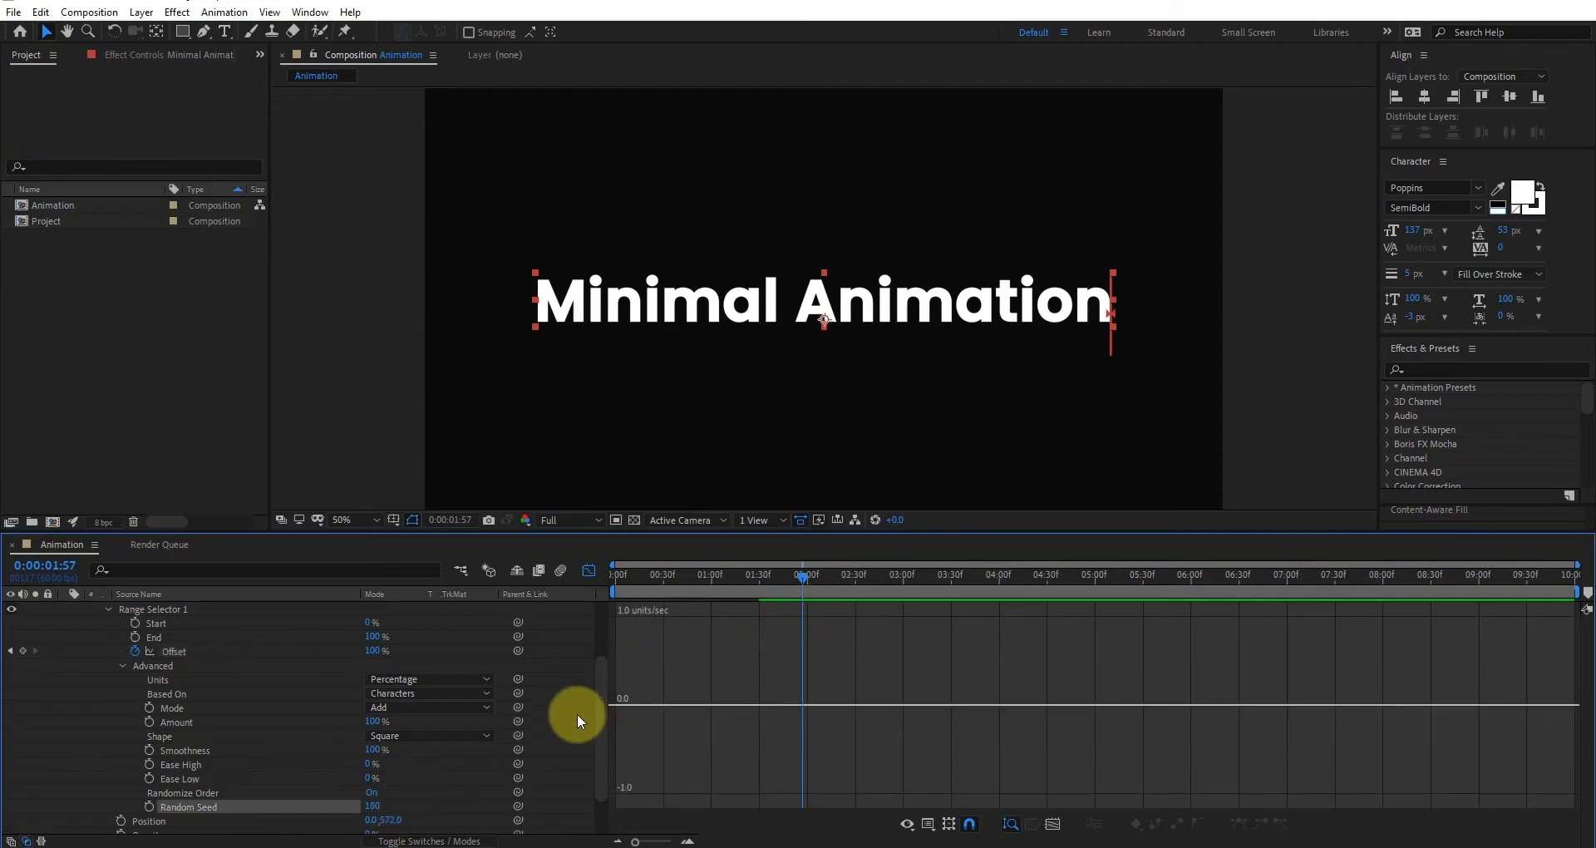
{"action": "scroll", "coordinate": [567, 639], "scroll_direction": "up", "scroll_amount": 3}
{"action": "left_click", "coordinate": [588, 571]}
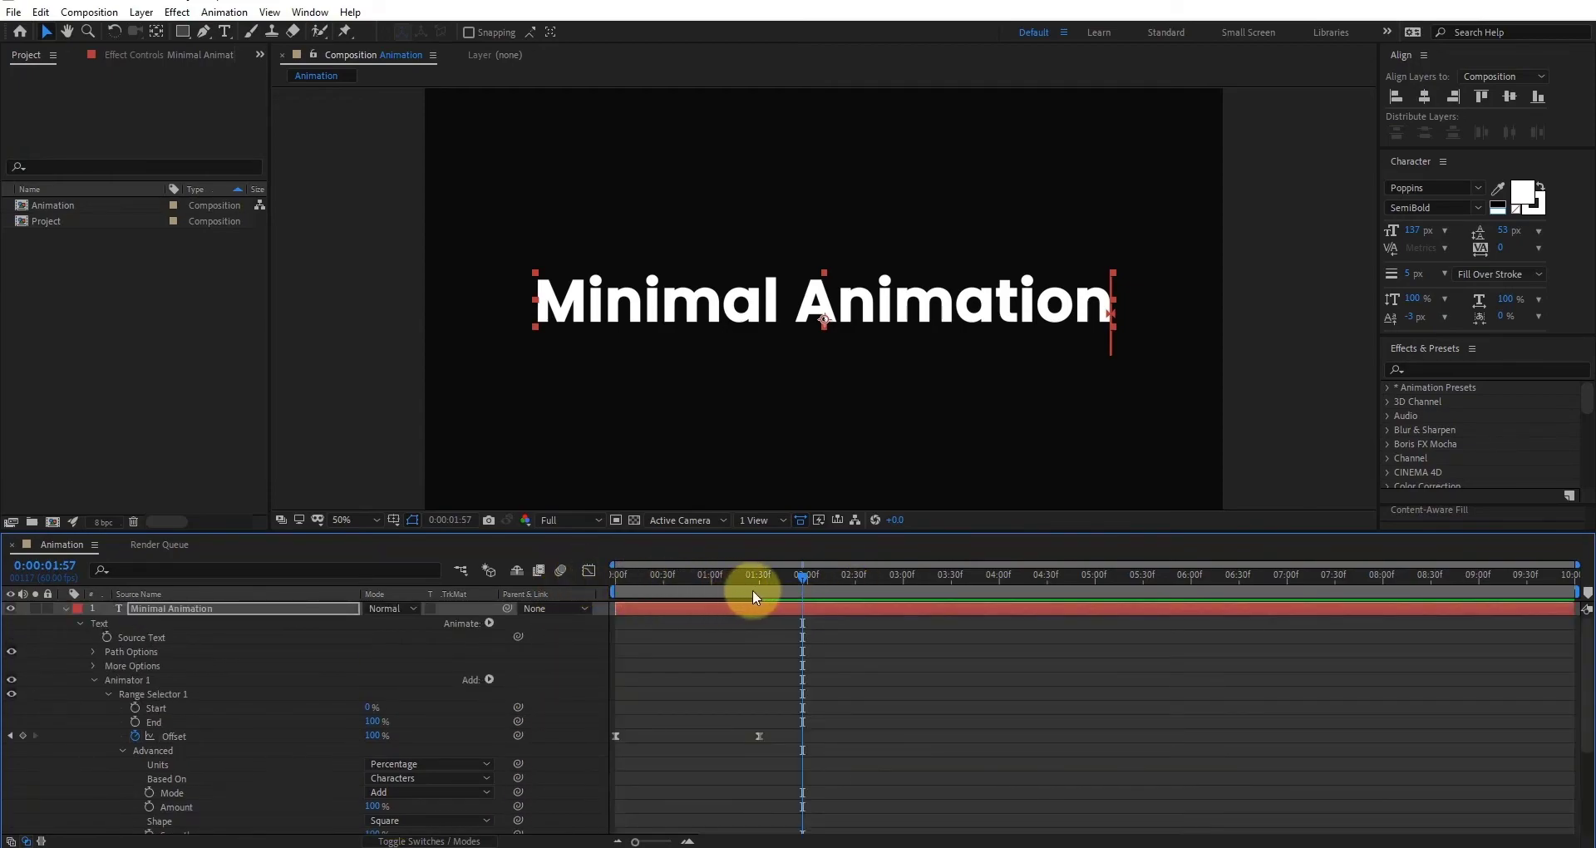
{"action": "left_click", "coordinate": [64, 608]}
Copy both Offset keyframes and paste them starting at 2:21
{"action": "key", "text": "Return"}
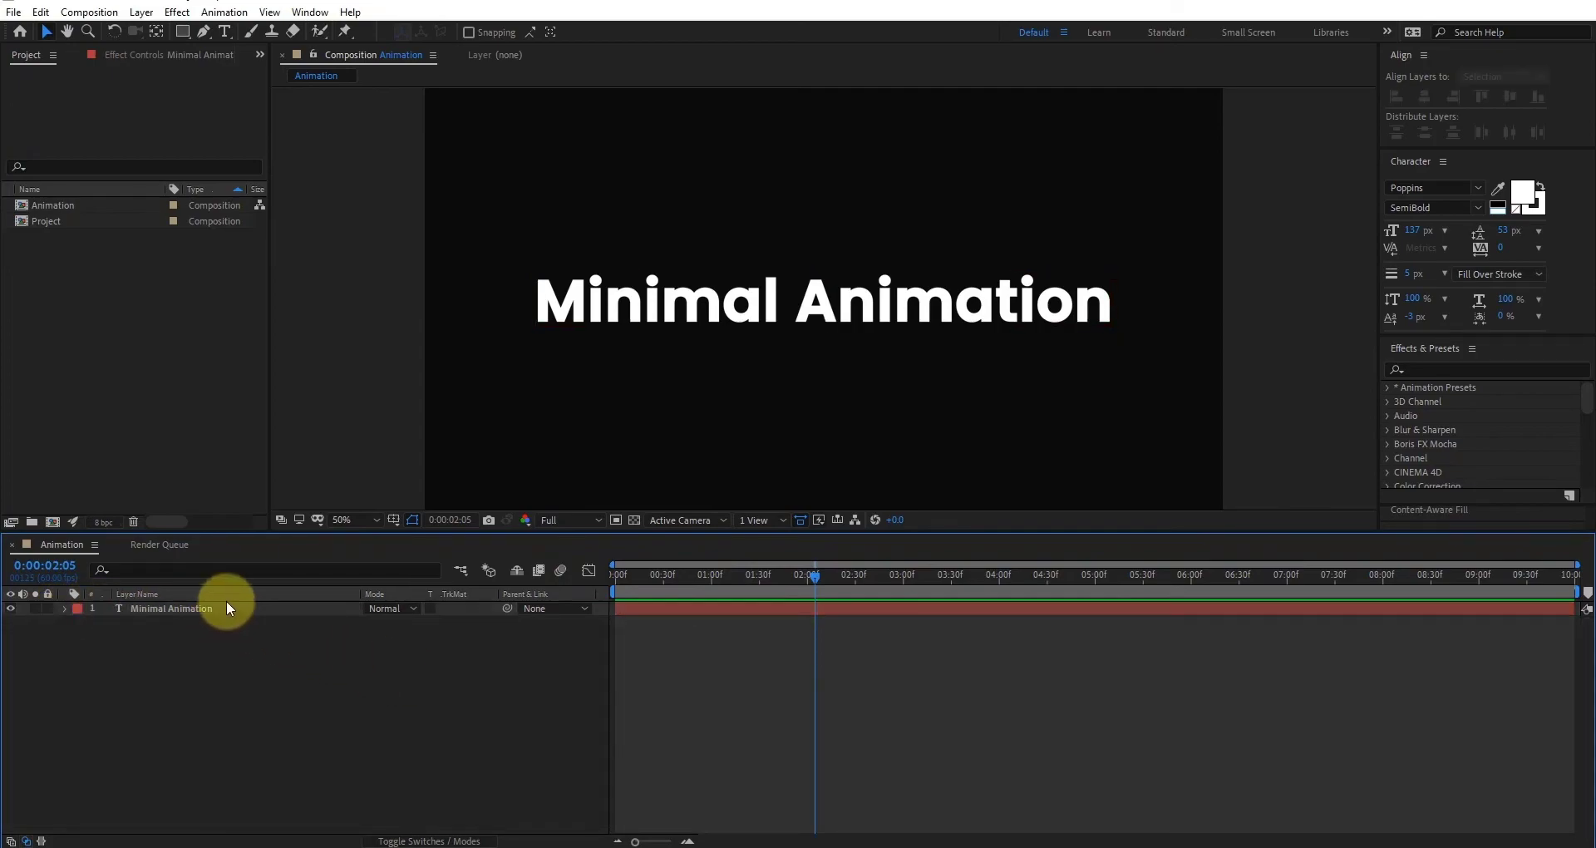
{"action": "key", "text": "u"}
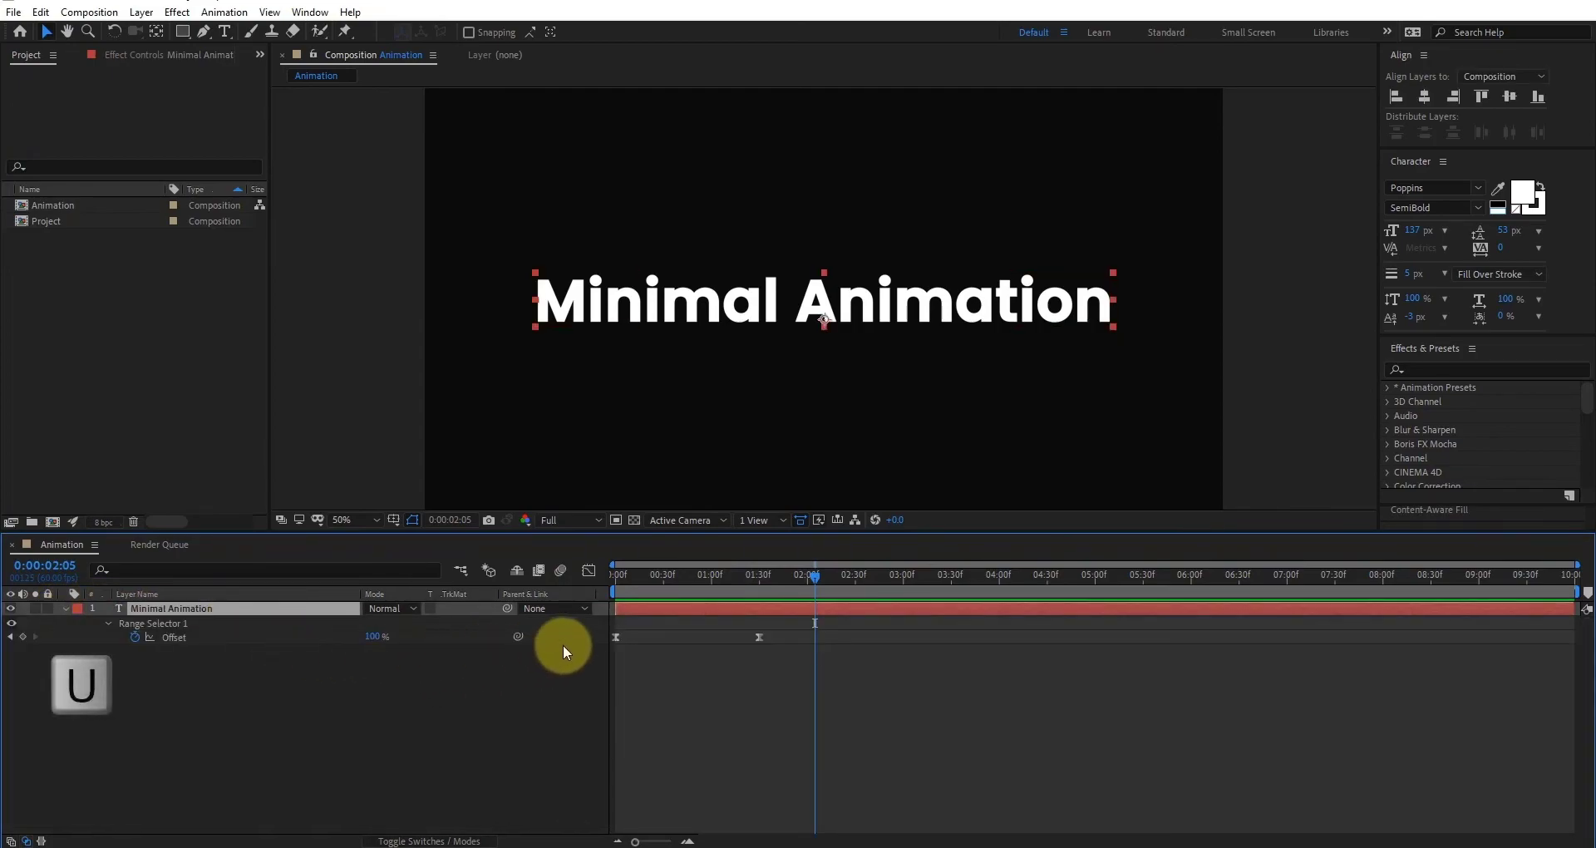
{"action": "left_click_drag", "start_coordinate": [774, 576], "coordinate": [760, 580]}
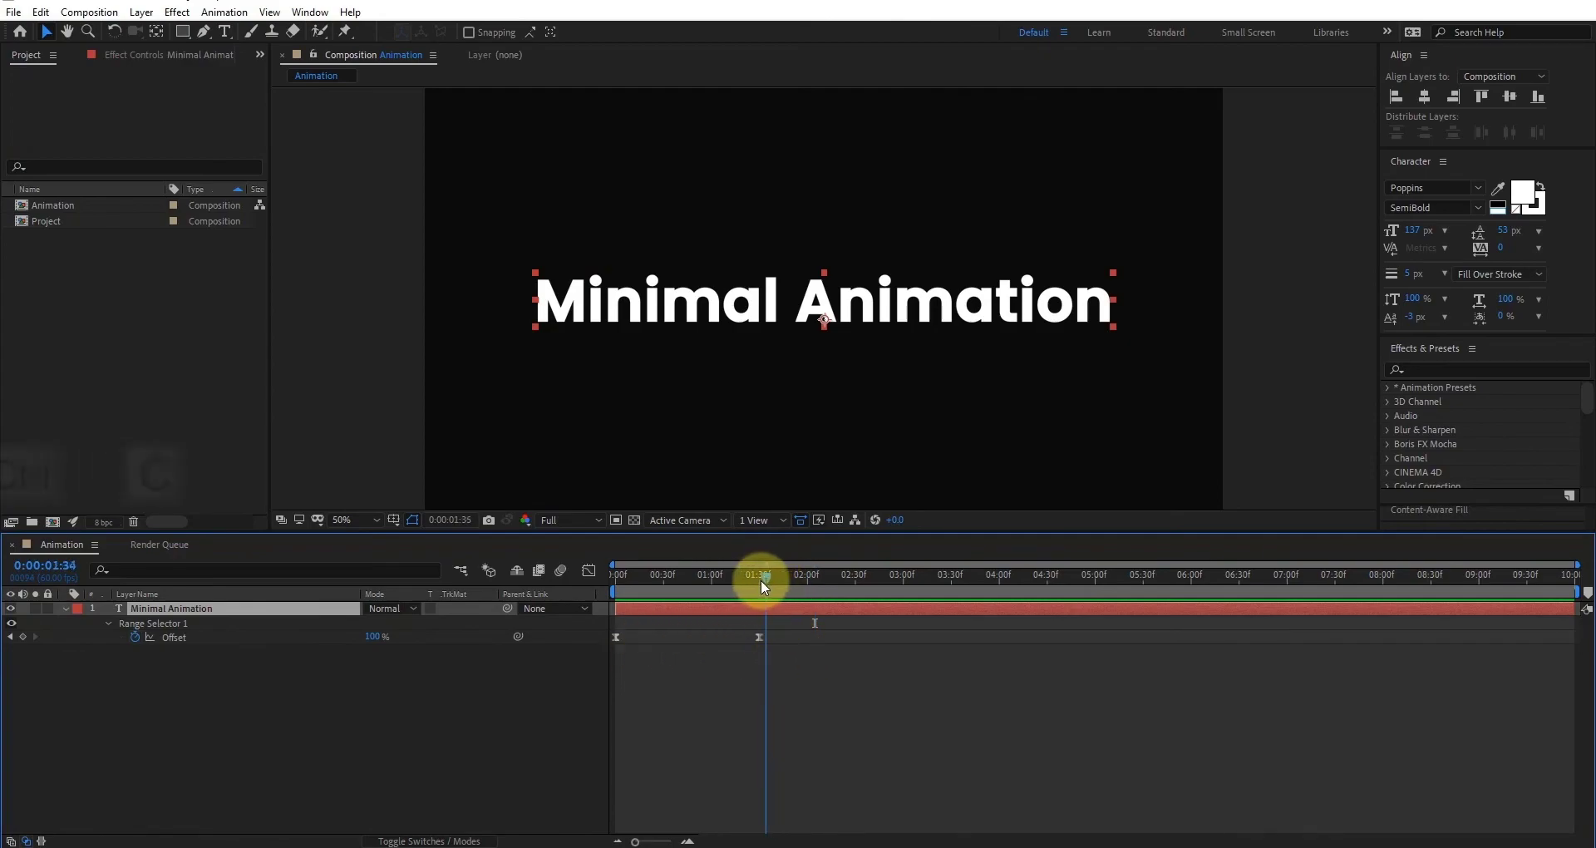
{"action": "left_click_drag", "start_coordinate": [781, 635], "coordinate": [603, 642]}
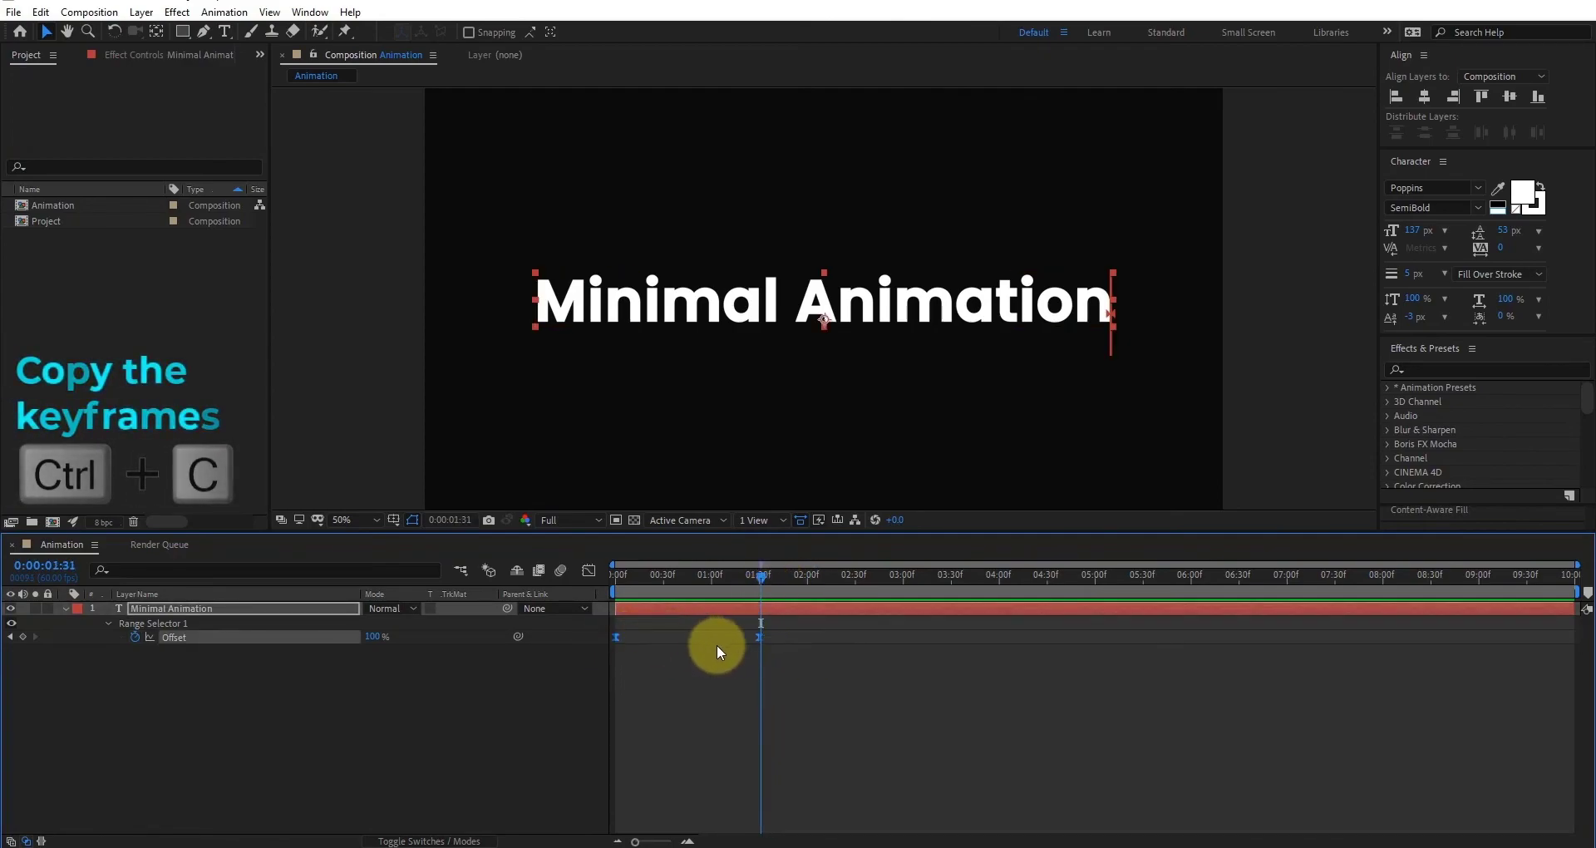
{"action": "left_click", "coordinate": [842, 581]}
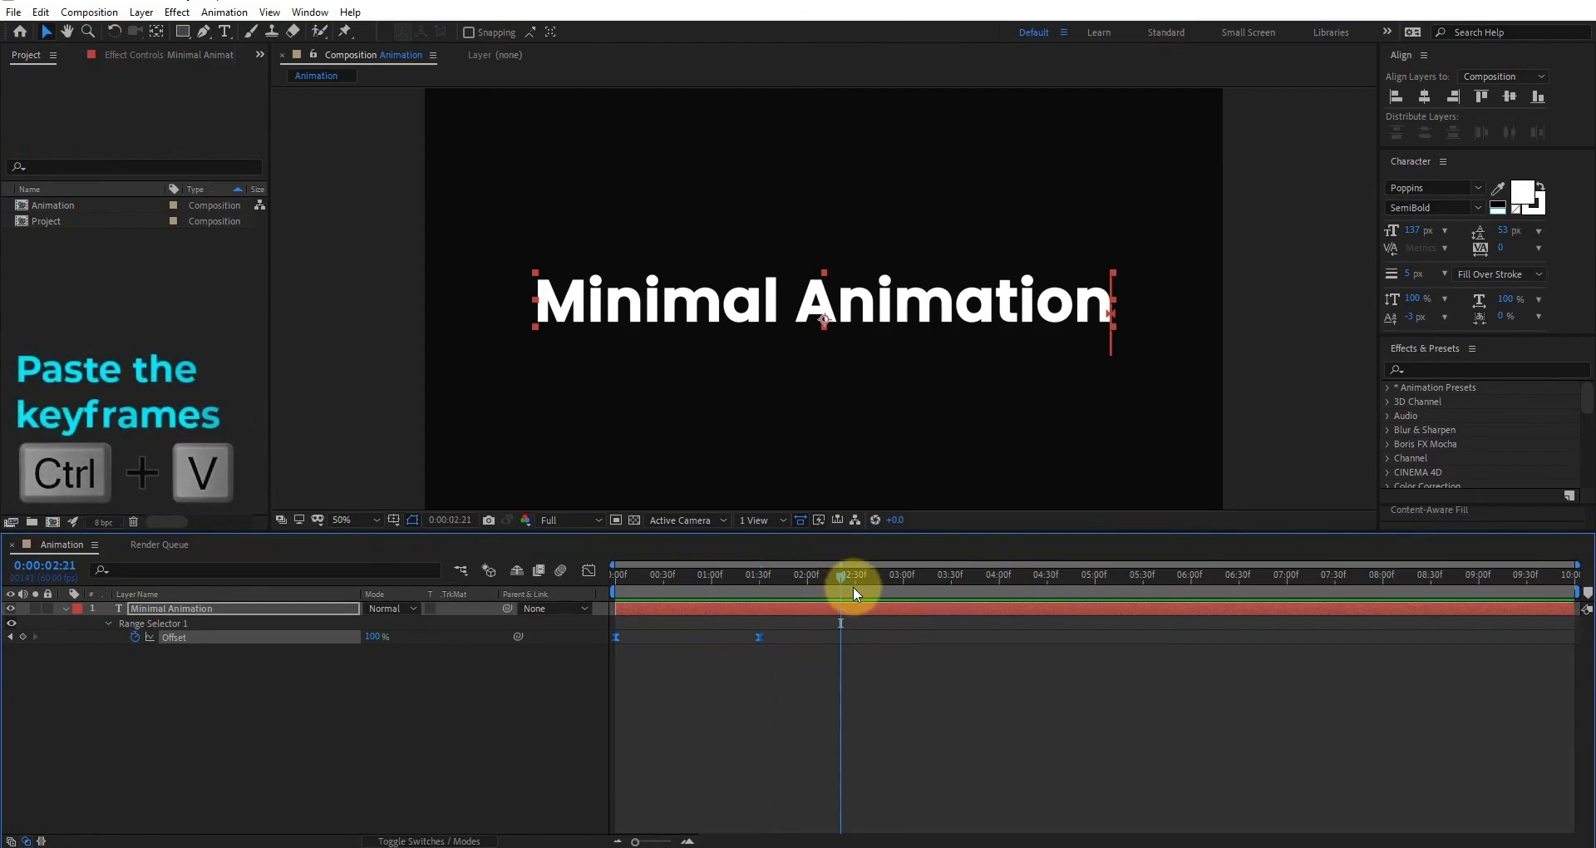
{"action": "key", "text": "ctrl+v"}
Time-reverse the pasted Offset keyframes so letters build out, and end the work area at 4:29
{"action": "right_click", "coordinate": [841, 637]}
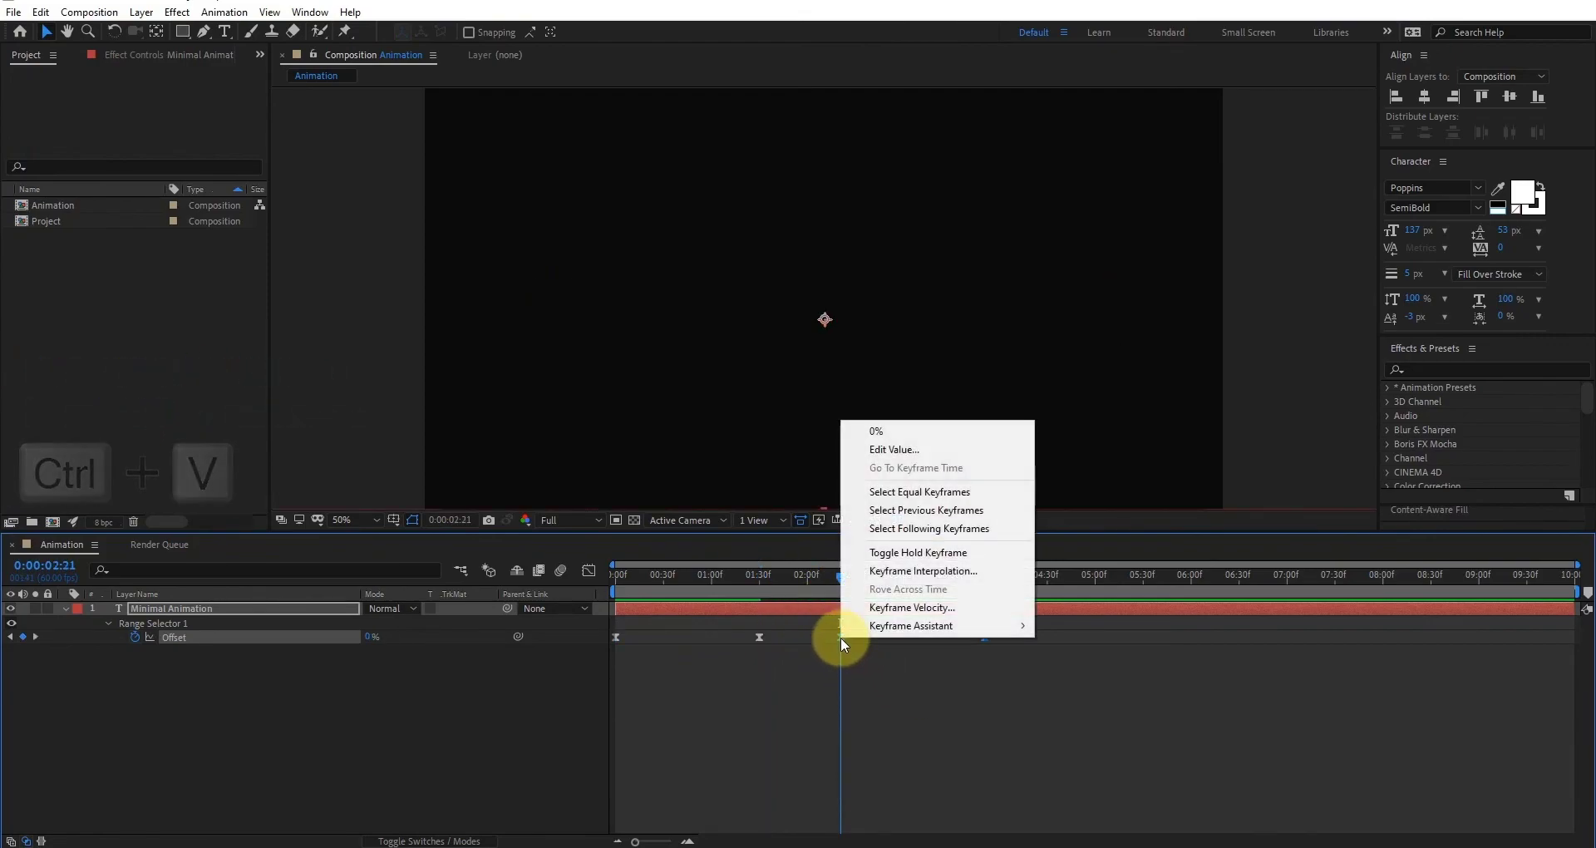
{"action": "mouse_move", "coordinate": [927, 630]}
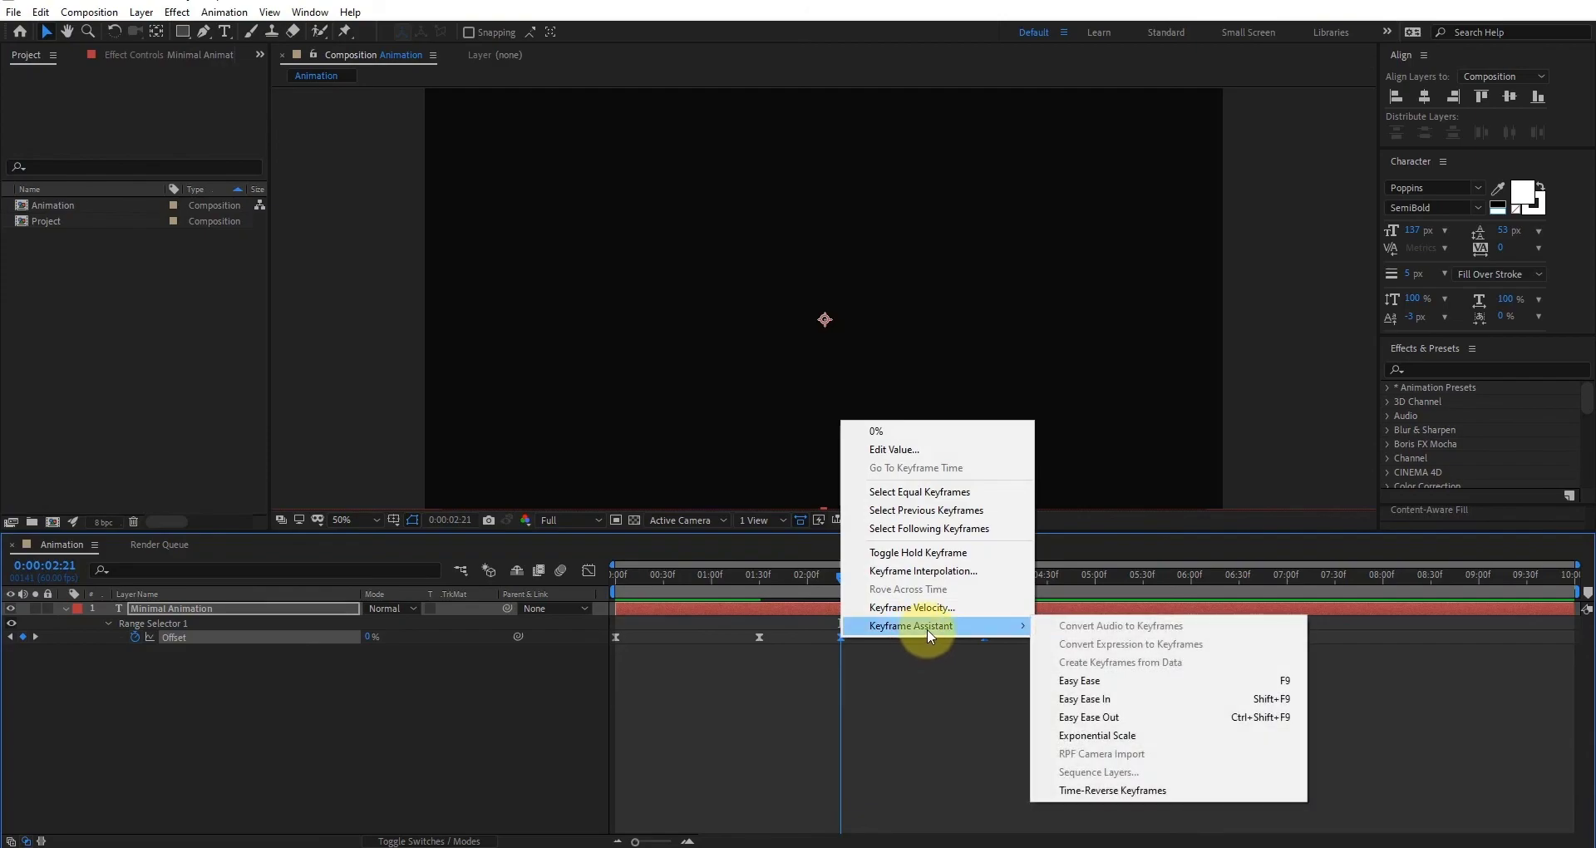
{"action": "left_click", "coordinate": [1112, 790]}
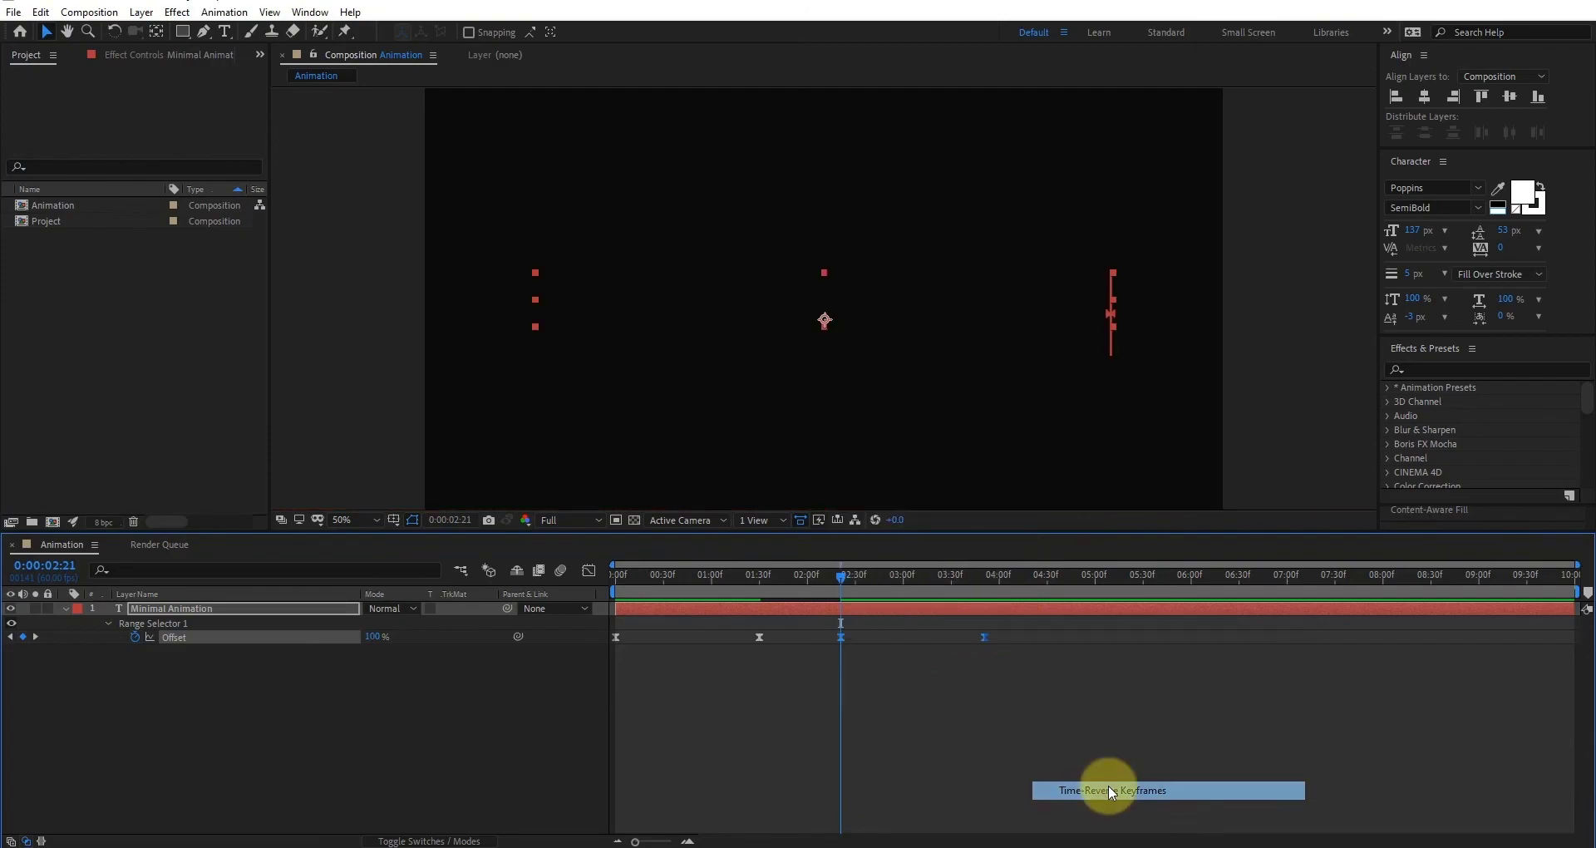
{"action": "left_click", "coordinate": [1046, 580]}
{"action": "key", "text": "n"}
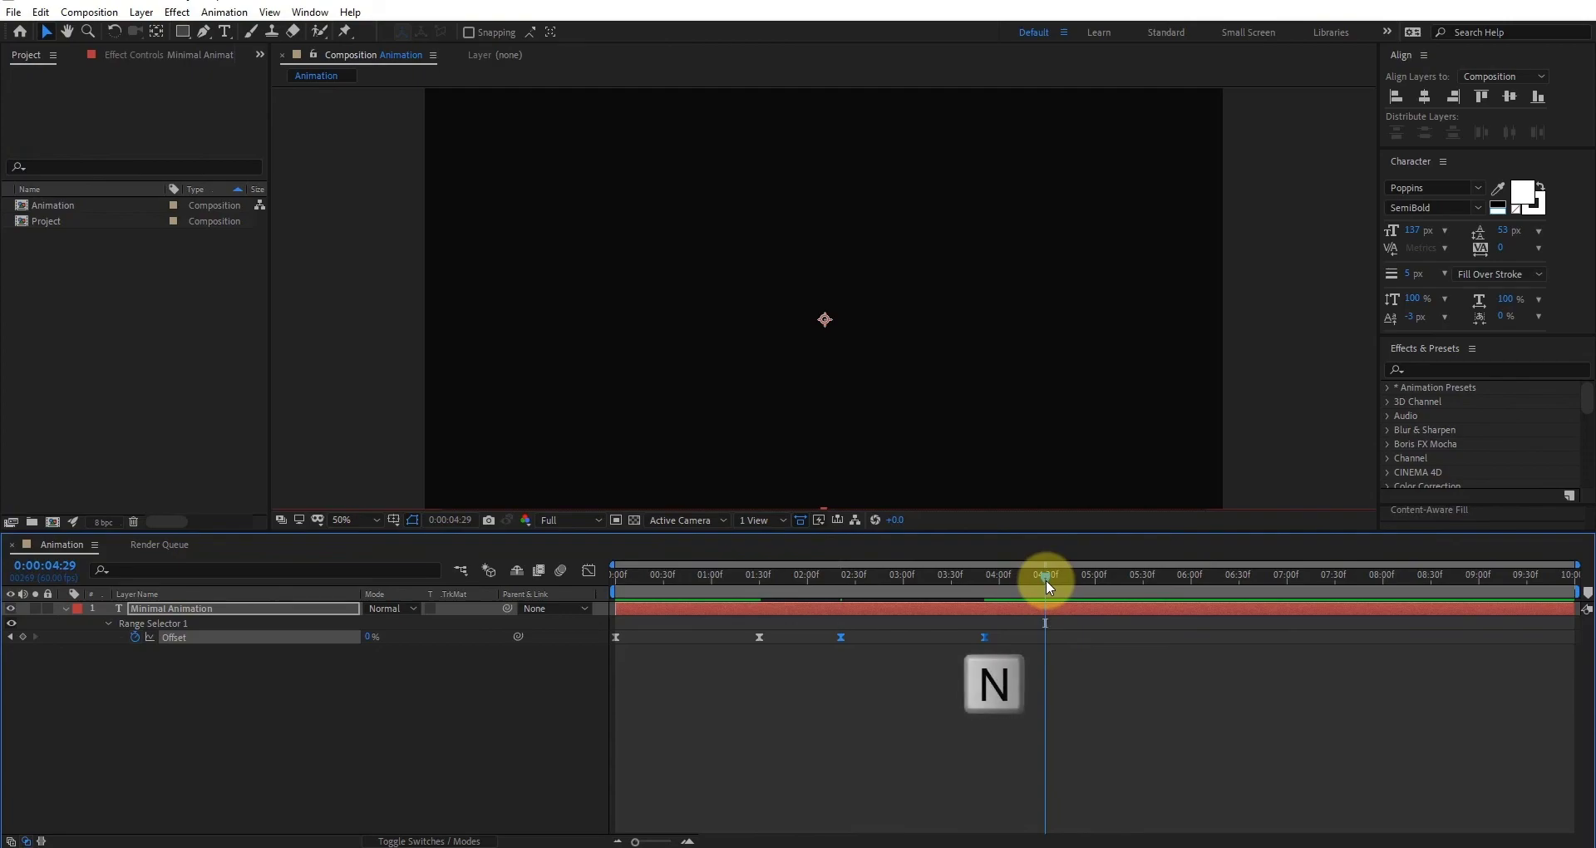